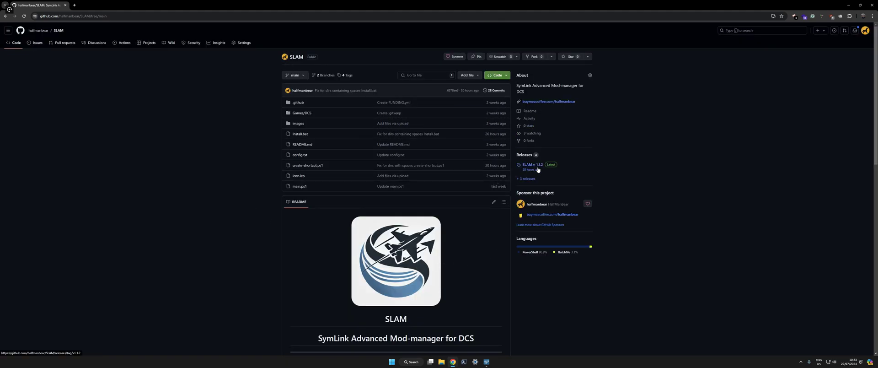
- Download SLAM.v-1.1.2.zip from the SLAM repository's latest release and open the archive
scroll(375, 261, "down", 3)
scroll(514, 210, "down", 4)
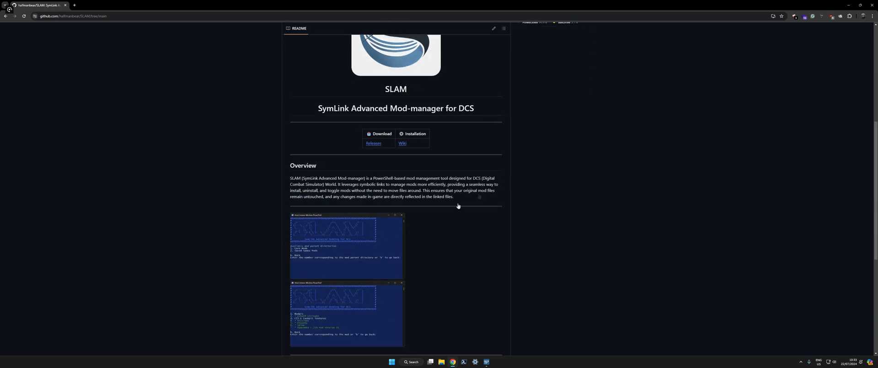
scroll(526, 192, "up", 7)
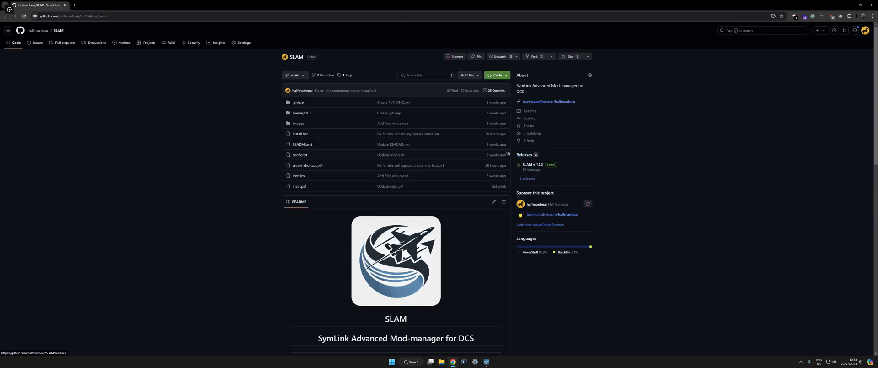
left_click(534, 165)
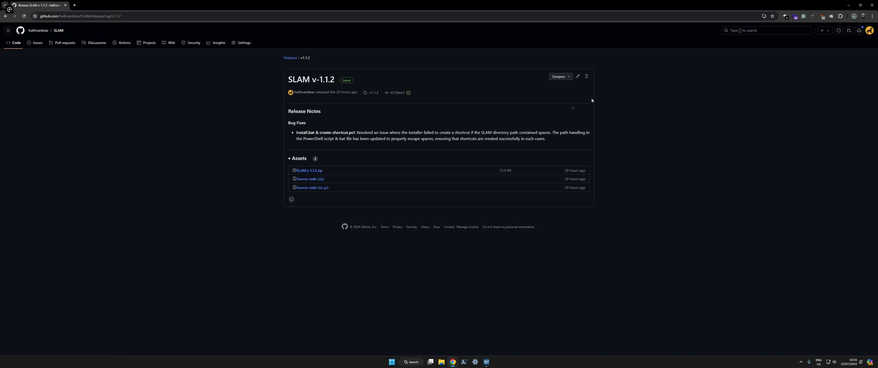
left_click_drag(657, 66, 291, 98)
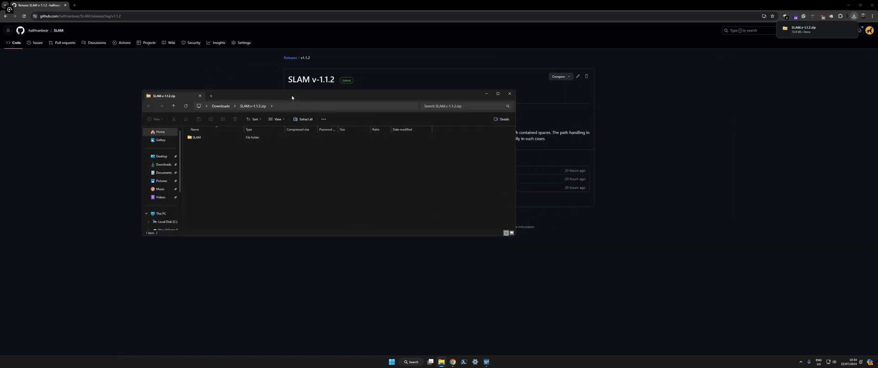
- Copy the SLAM folder from the archive onto the desktop, closing the browser and archive windows
left_click(873, 4)
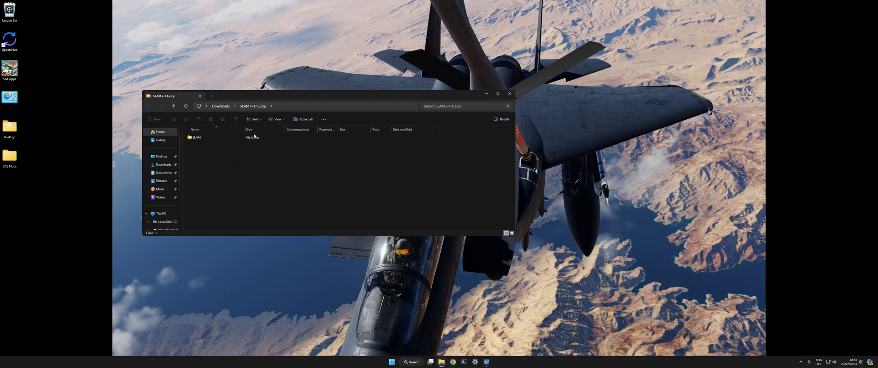
left_click_drag(205, 139, 64, 229)
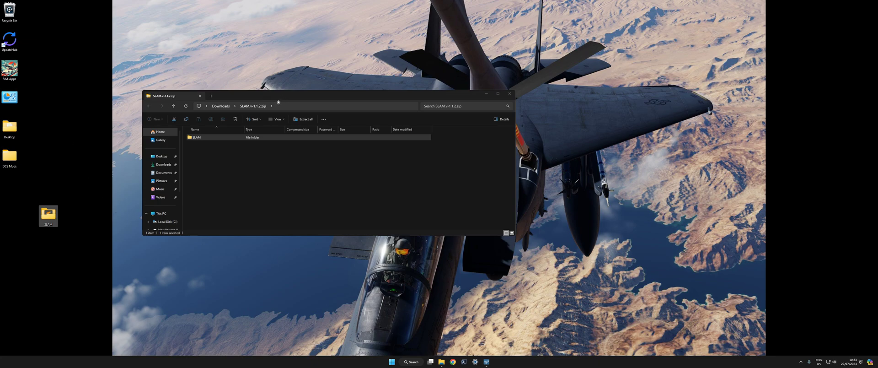
left_click(510, 93)
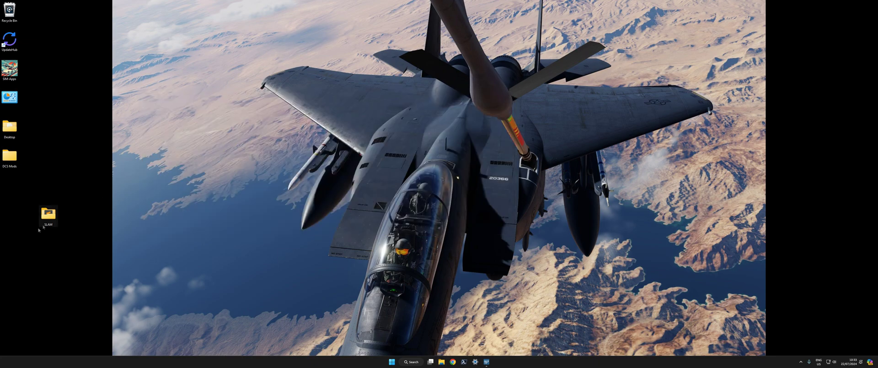
left_click_drag(46, 219, 88, 160)
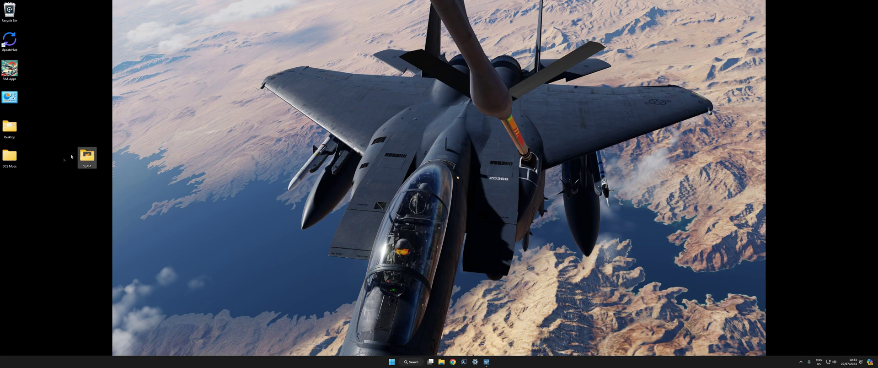
- Search Windows for DCS World MT and follow its shortcut's file location to the installed program's folder
left_click(412, 362)
right_click(378, 219)
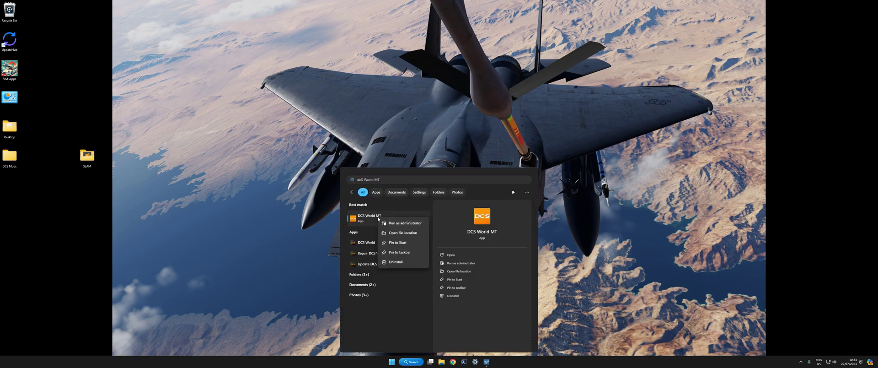
left_click(400, 233)
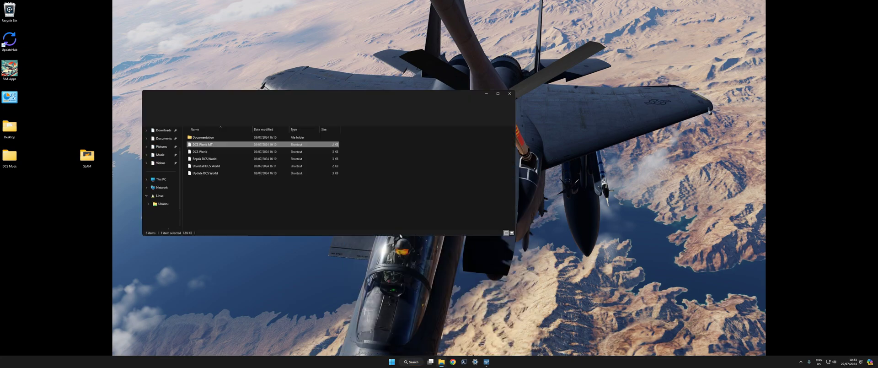
right_click(225, 144)
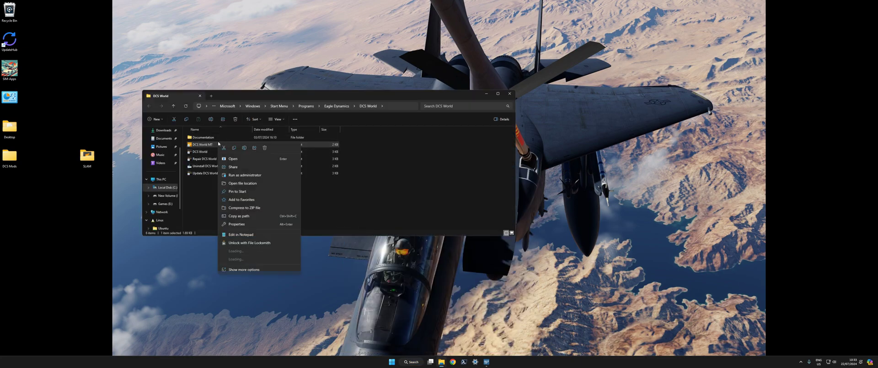
left_click(262, 180)
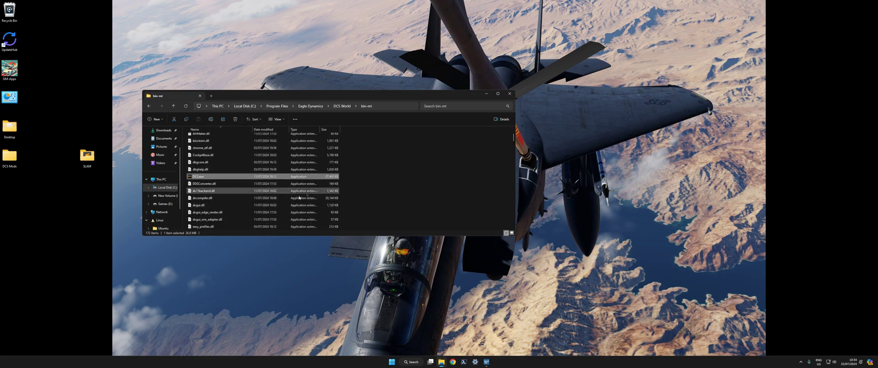
- Go up to Program Files on drive C and open its Eagle Dynamics folder
left_click(277, 106)
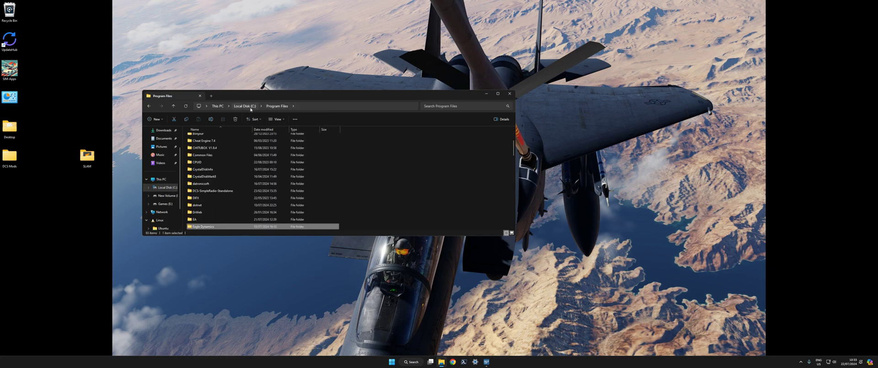
double_click(203, 227)
mouse_move(87, 156)
left_mouse_down()
mouse_move(231, 166)
mouse_move(201, 150)
mouse_move(89, 155)
left_mouse_up()
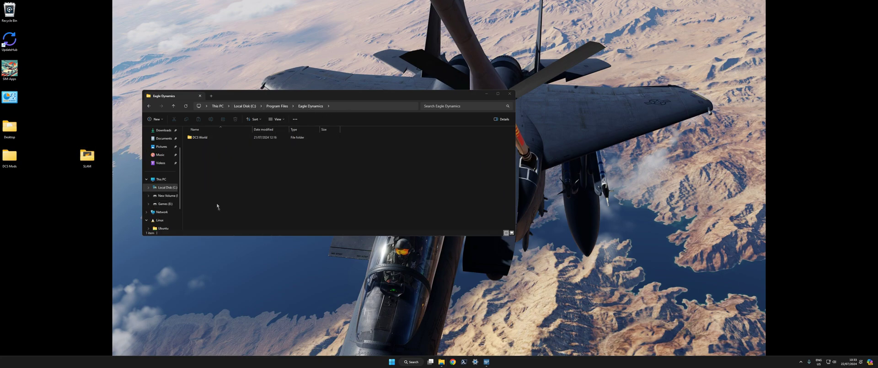
- Copy the desktop SLAM folder into Eagle Dynamics on the Games (E:) drive and delete the desktop copy
left_click(167, 204)
left_click(208, 151)
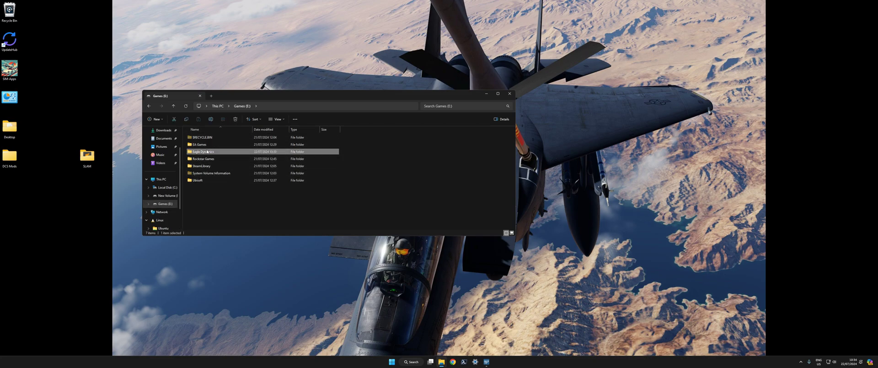
double_click(201, 153)
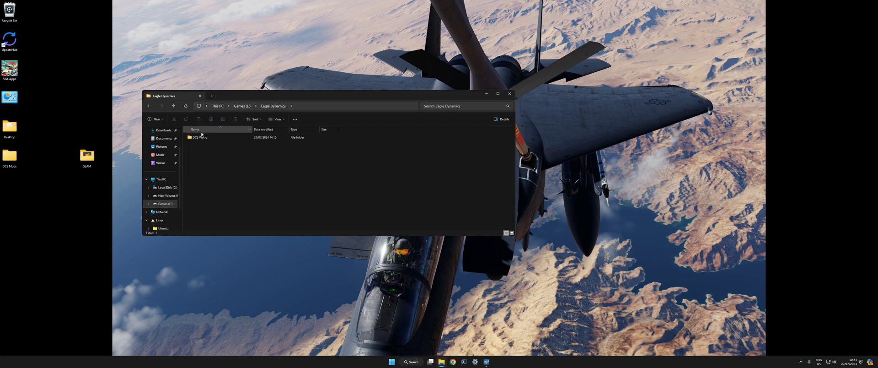
left_click_drag(86, 156, 247, 160)
right_click(84, 156)
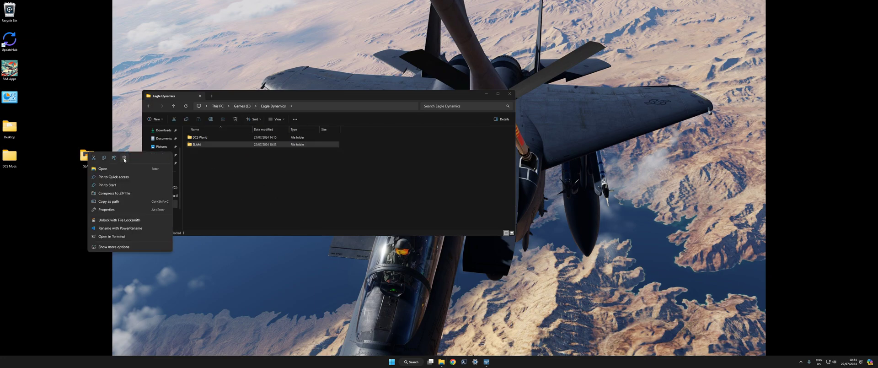
left_click(123, 162)
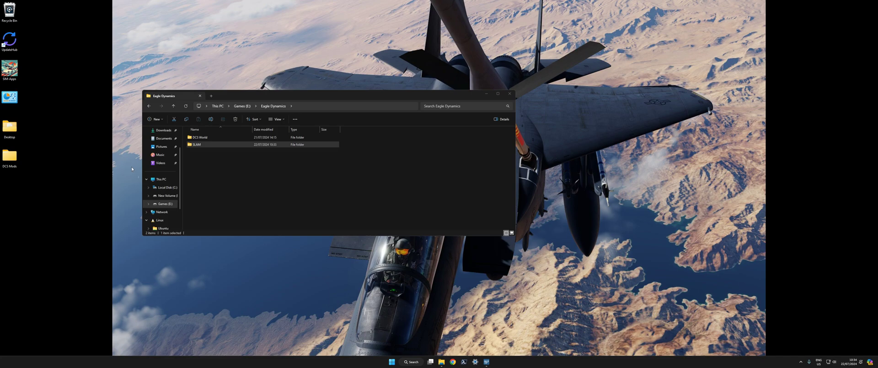
- Open config.txt from the copied SLAM folder in Sublime Text and enlarge the text and window for reading
double_click(202, 145)
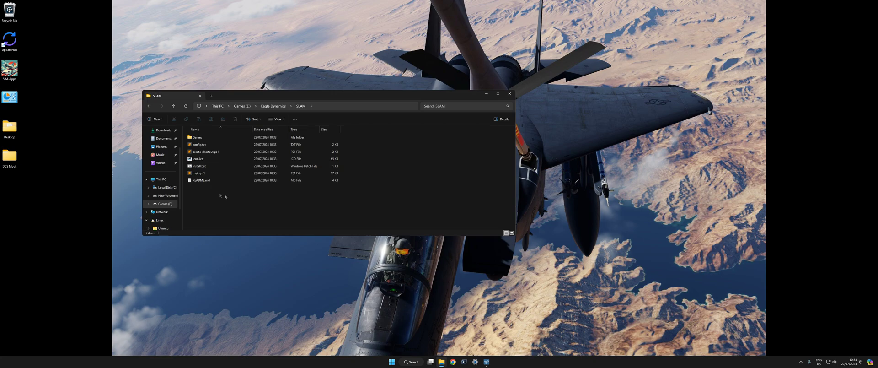
double_click(199, 144)
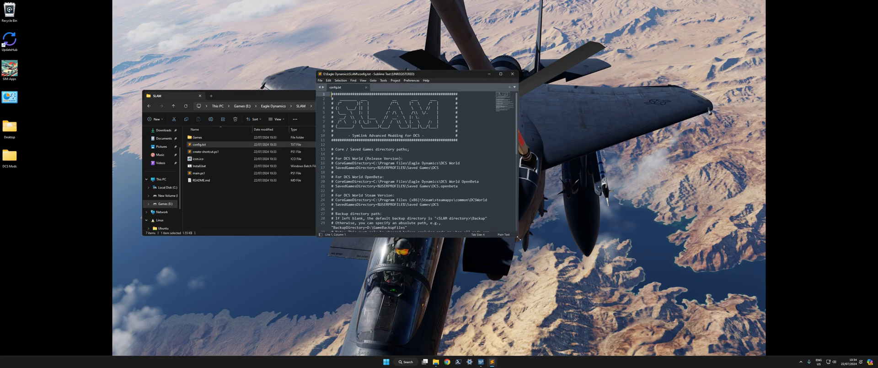
left_click_drag(520, 239, 580, 341)
scroll(451, 230, "up", 2)
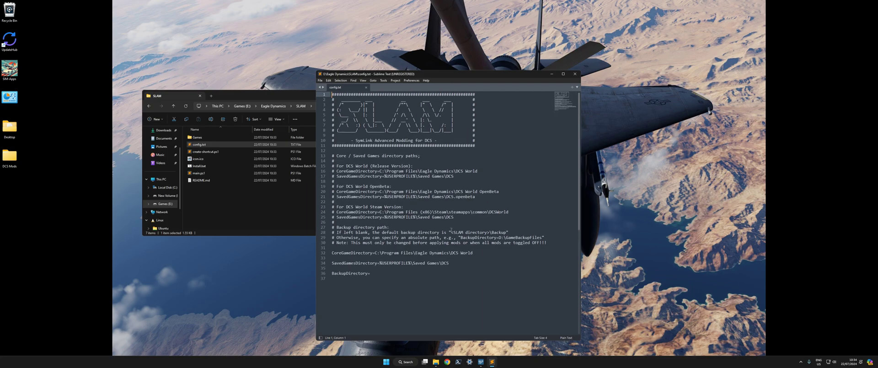
scroll(452, 229, "up", 1)
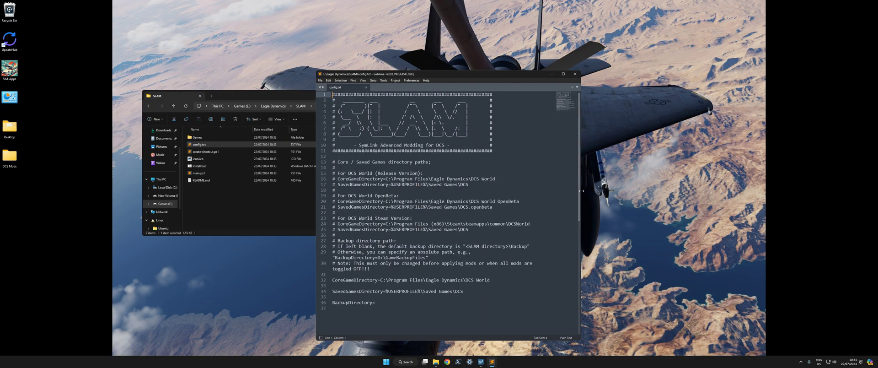
left_click_drag(581, 187, 689, 186)
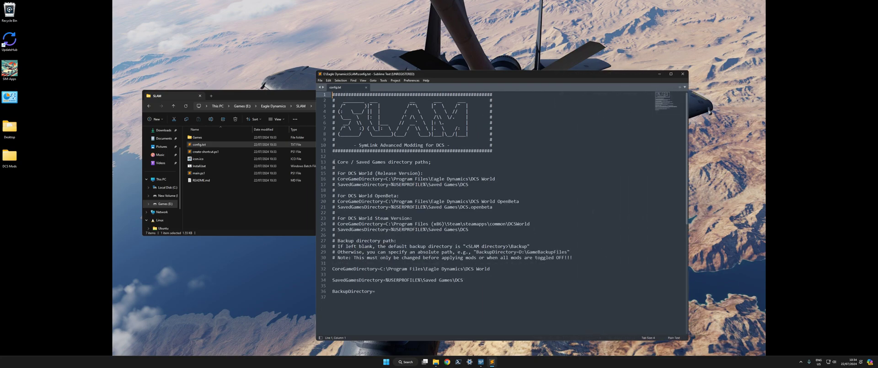
- Examine the commented path instructions and the active CoreGameDirectory and SavedGamesDirectory lines in config.txt
left_click_drag(333, 162, 584, 260)
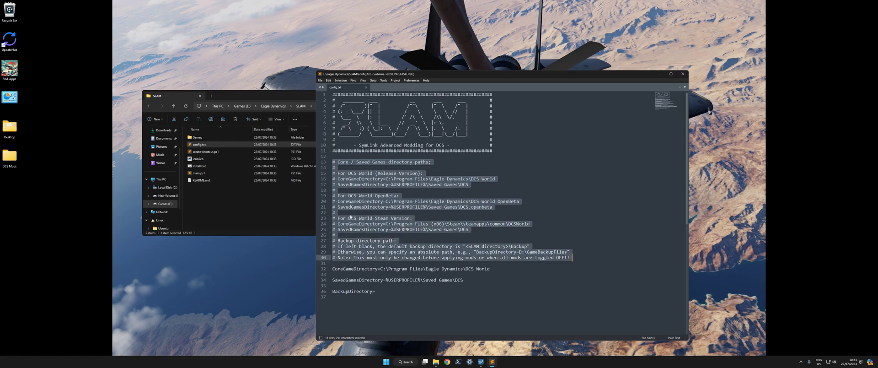
left_click_drag(333, 269, 471, 284)
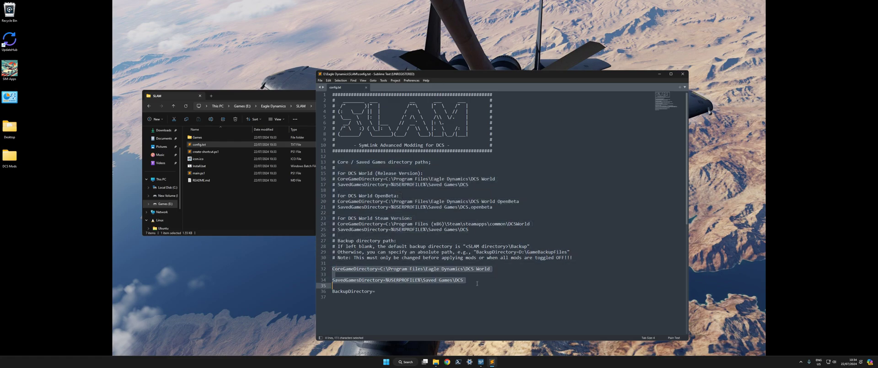
key("shift+Left")
left_click(343, 268)
left_click_drag(332, 269, 382, 270)
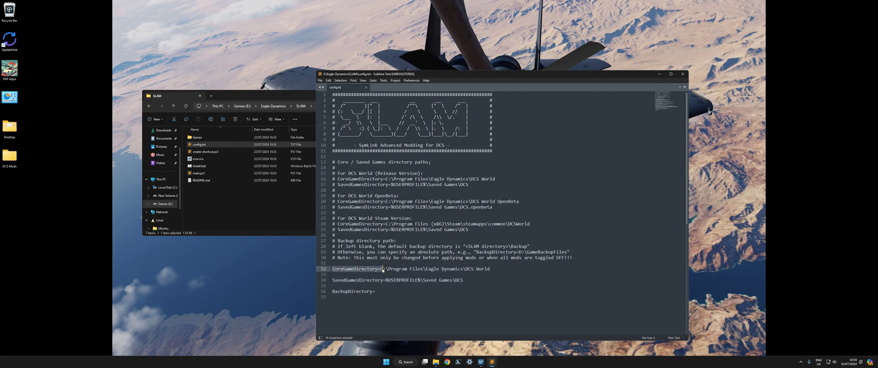
key("Right")
- Compare the commented CoreGameDirectory examples for the Release and OpenBeta versions of DCS World
left_click(377, 173)
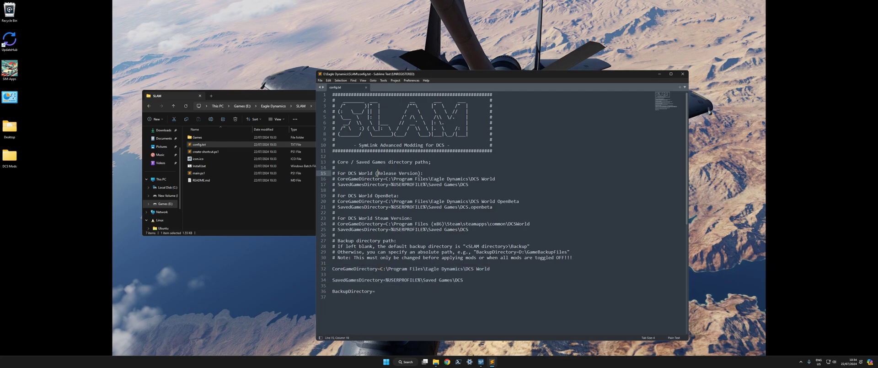
left_click_drag(338, 173, 424, 172)
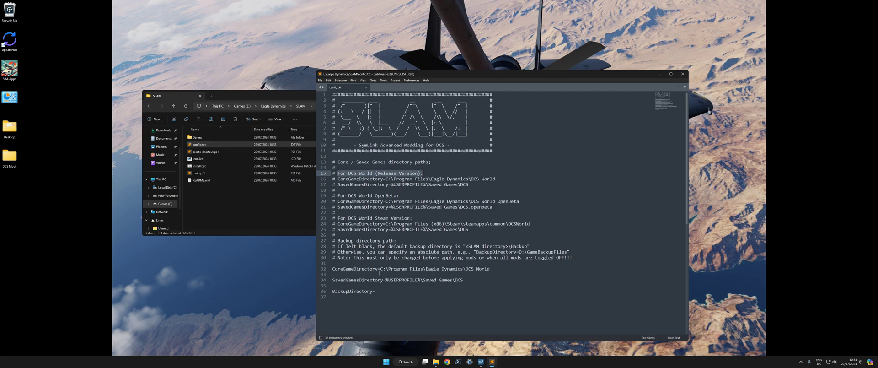
left_click(343, 179)
left_click_drag(386, 179, 505, 181)
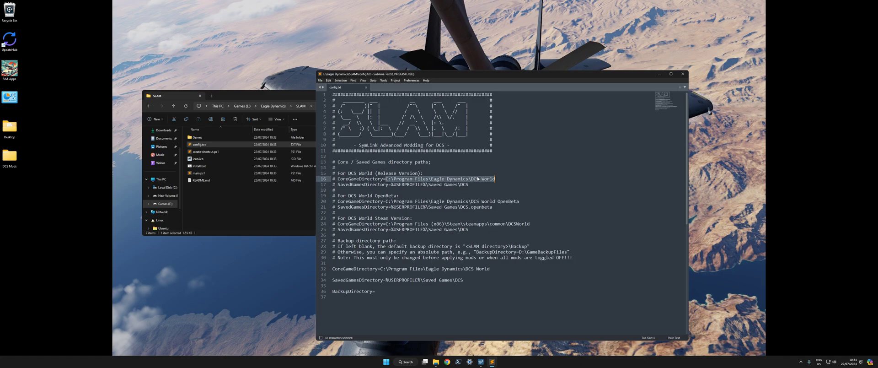
left_click(383, 196)
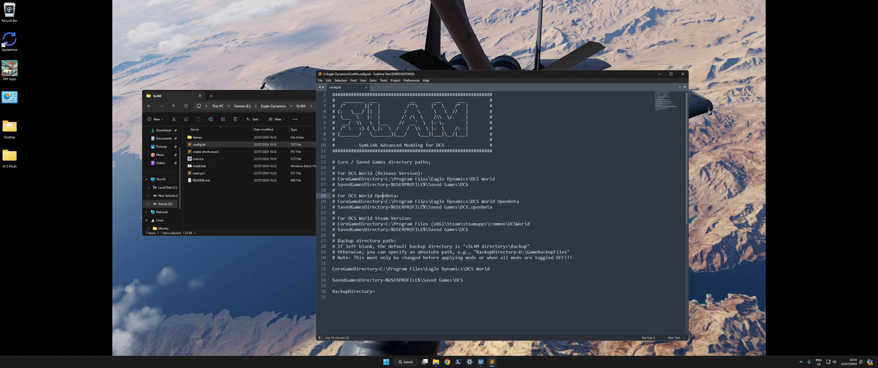
left_click_drag(472, 201, 520, 201)
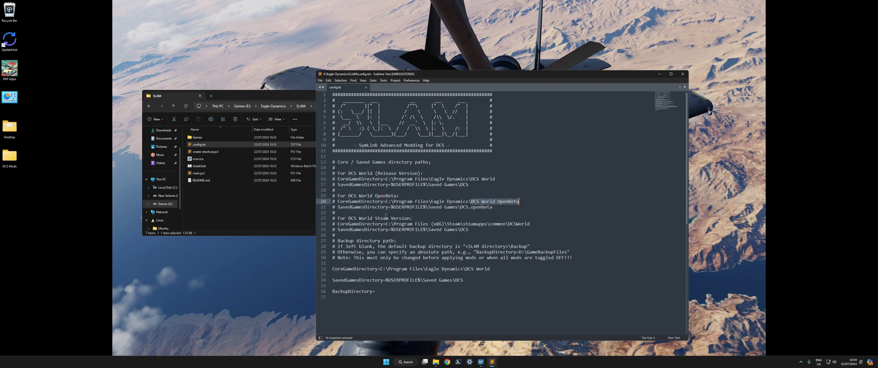
- Compare the commented SavedGamesDirectory examples for the Release, OpenBeta and Steam versions, including the %USERPROFILE% part
left_click(337, 184)
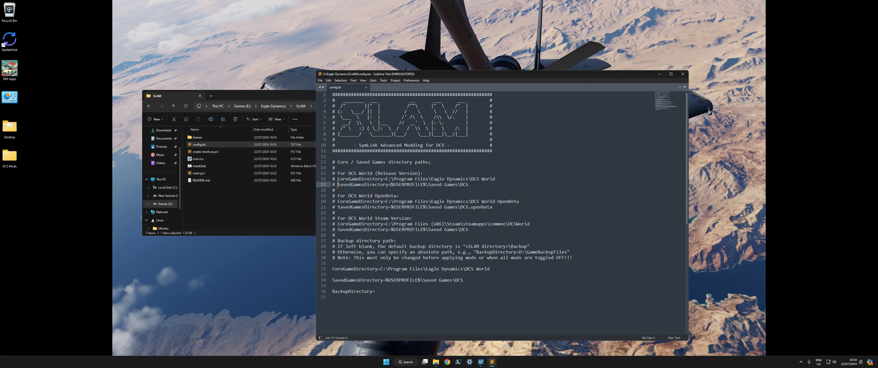
left_click_drag(391, 184, 469, 184)
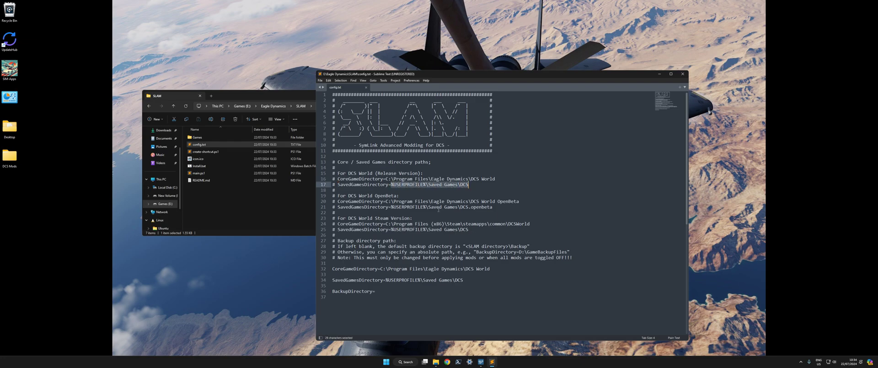
left_click_drag(461, 207, 493, 207)
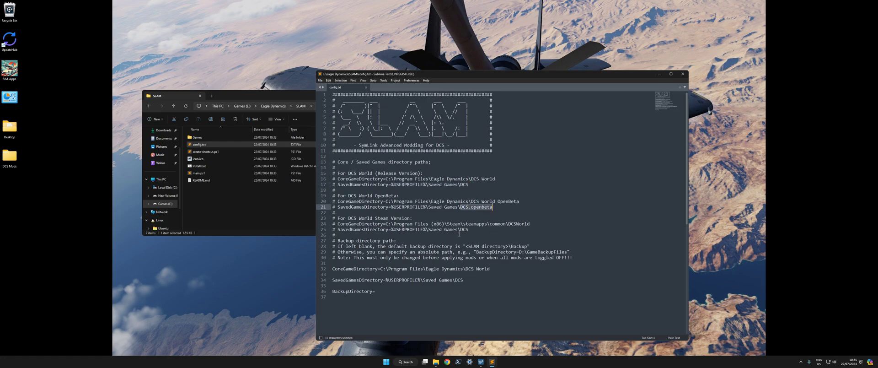
left_click_drag(460, 229, 472, 231)
left_click_drag(391, 185, 424, 185)
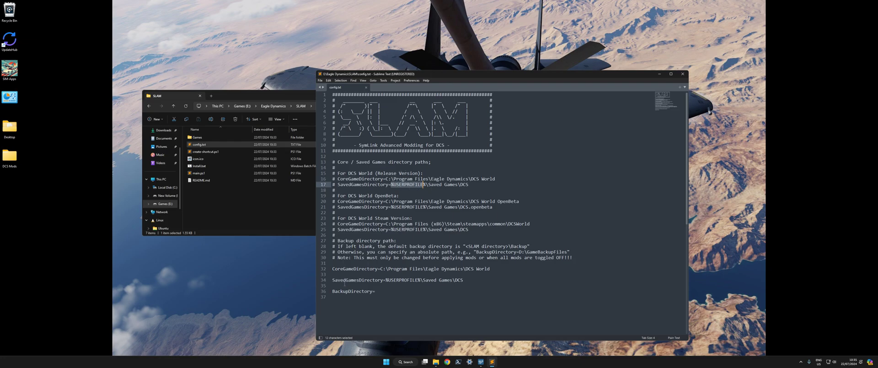
- Examine the active CoreGameDirectory and SavedGamesDirectory lines in config.txt, focusing on the core game path
left_click_drag(333, 269, 469, 280)
left_click(377, 269)
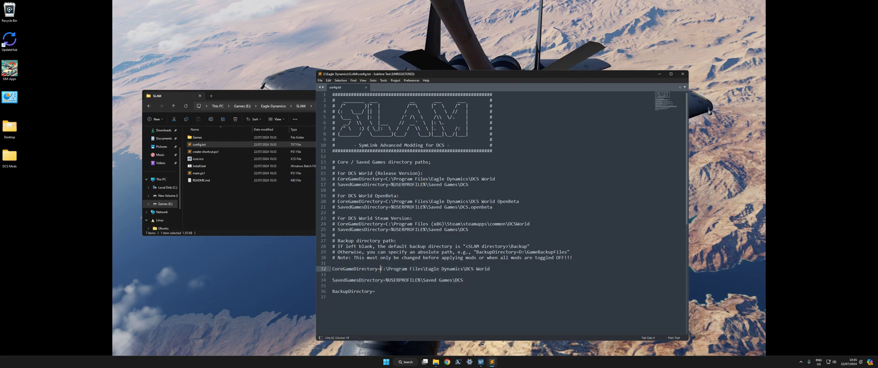
left_click_drag(380, 269, 490, 269)
- Check the SavedGamesDirectory path %USERPROFILE%\Saved Games\DCS by opening it through the Windows Run dialog, then close the folder
left_click_drag(385, 280, 457, 288)
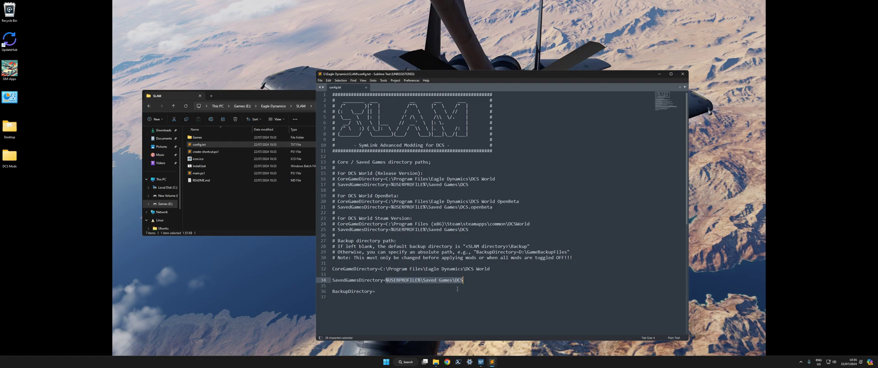
key("ctrl+c")
left_click(404, 361)
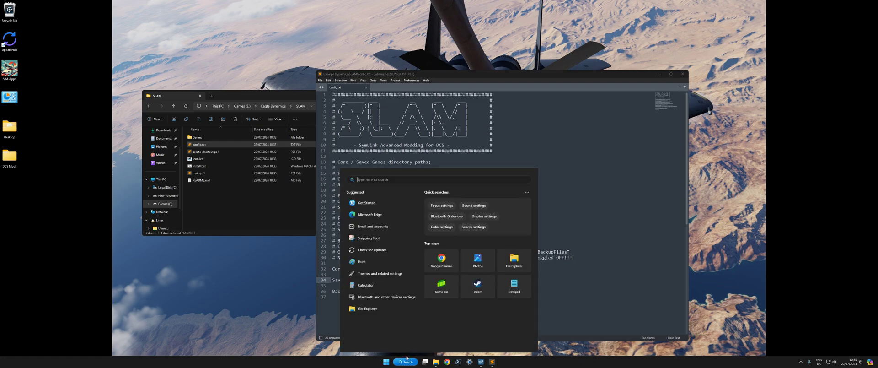
type("run")
key("Return")
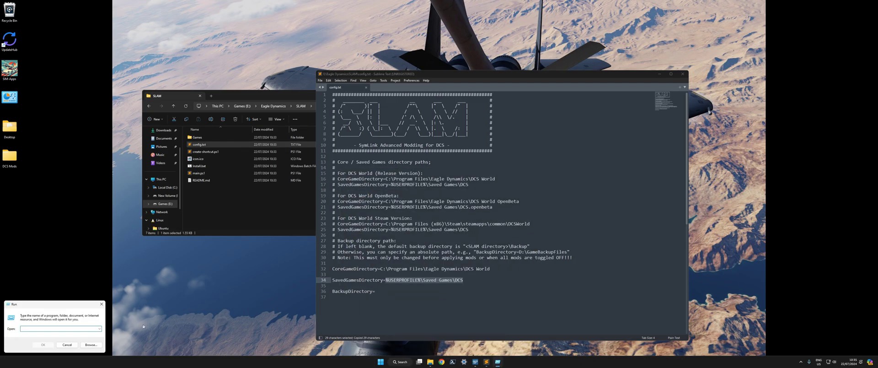
key("ctrl+v")
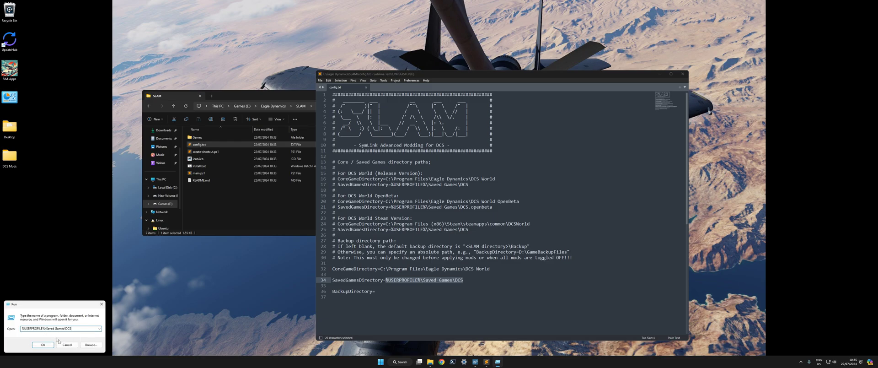
left_click(43, 344)
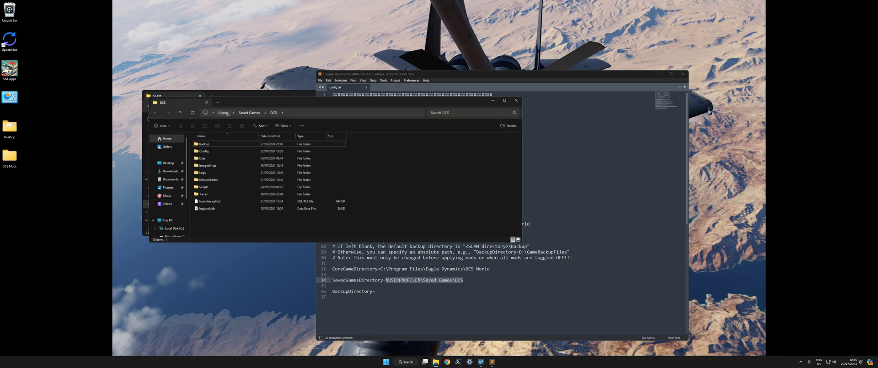
left_click(516, 100)
- Inspect the default Backup folder under Games\DCS for the blank BackupDirectory entry, then return to the SLAM folder
left_click(385, 288)
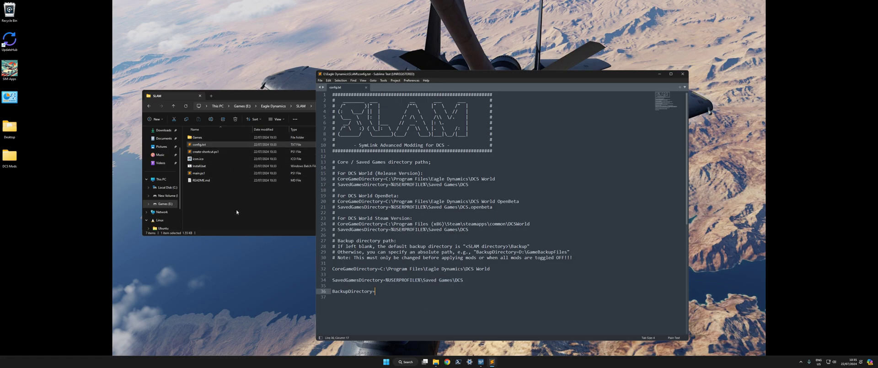
left_click(202, 138)
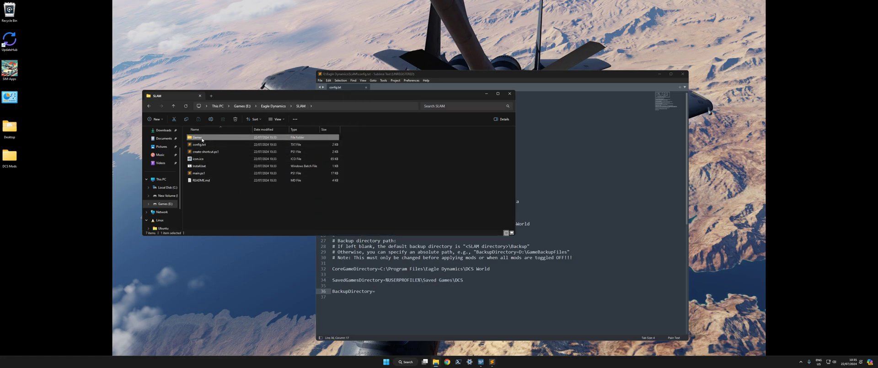
double_click(202, 139)
double_click(202, 139)
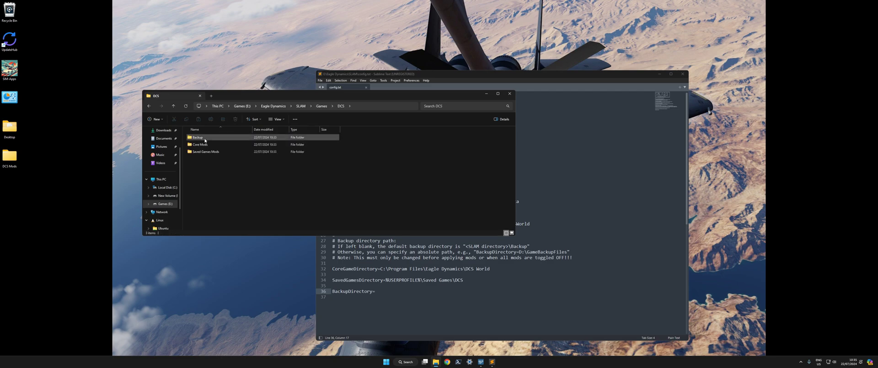
double_click(207, 139)
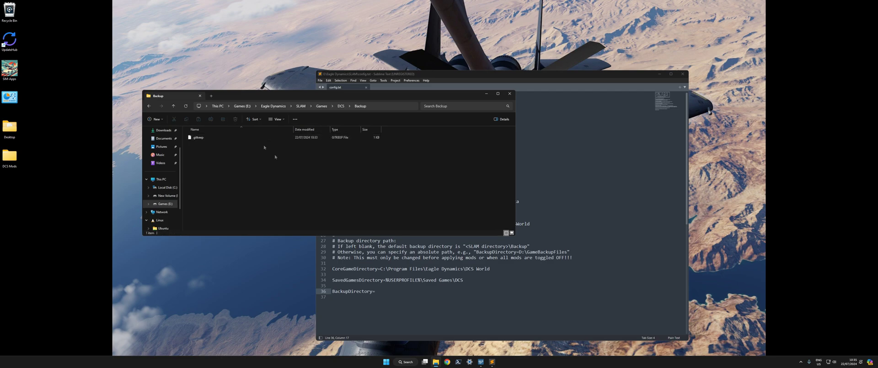
left_click(273, 106)
key("alt+Tab")
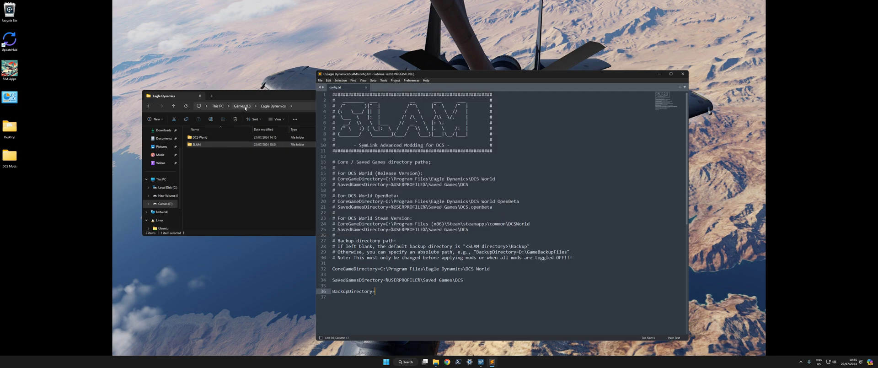
double_click(196, 144)
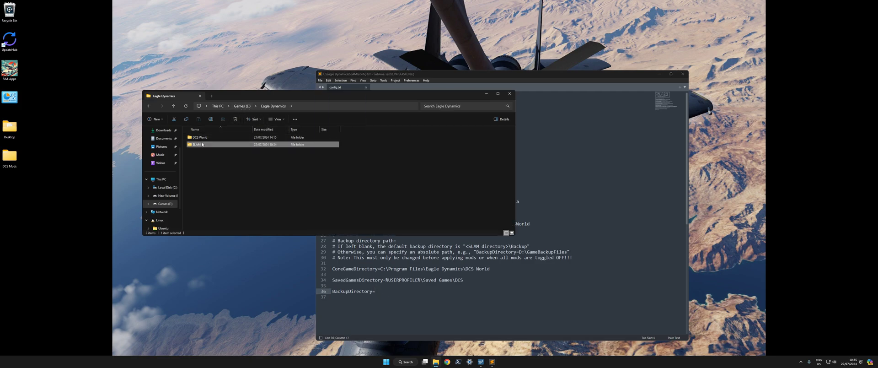
- Set CoreGameDirectory in config.txt to E:\Eagle Dynamics\DCS World
left_click(585, 208)
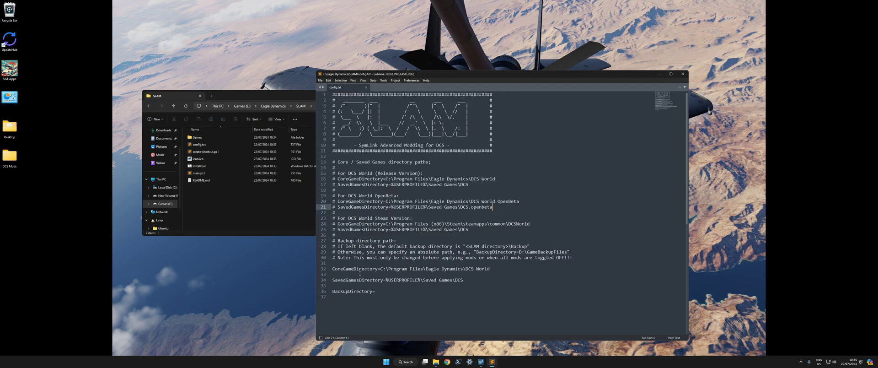
left_click_drag(381, 270, 424, 268)
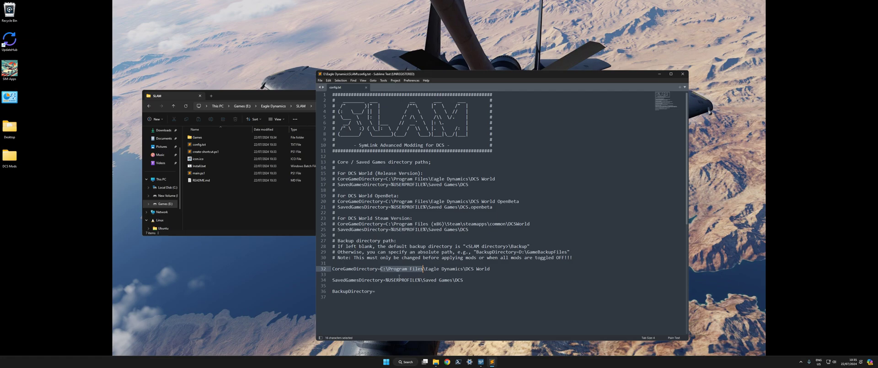
left_click(383, 269)
key("BackSpace")
type("E")
left_click_drag(386, 268, 462, 270)
key("BackSpace")
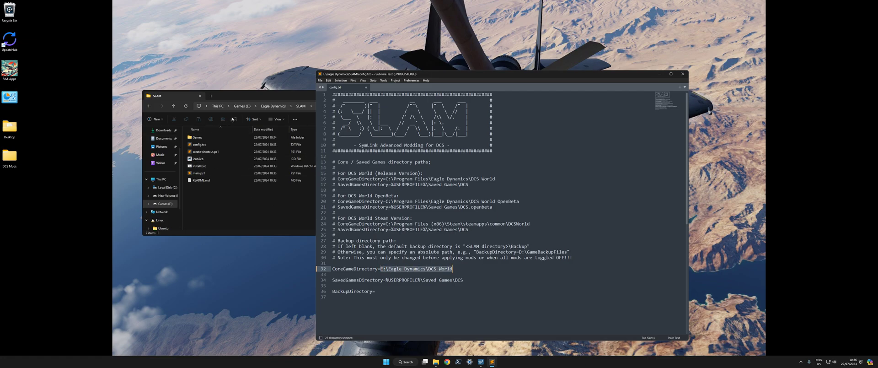
- Check the new core game path by browsing from drive E through Eagle Dynamics to the DCS World folder
left_click(242, 105)
double_click(206, 152)
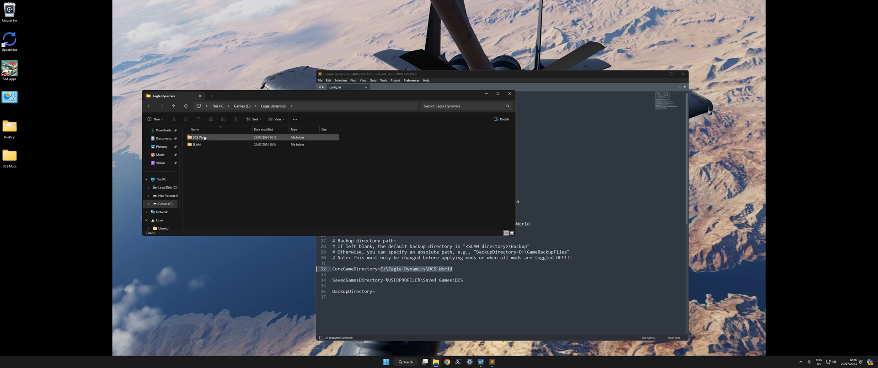
double_click(201, 137)
left_click(267, 105)
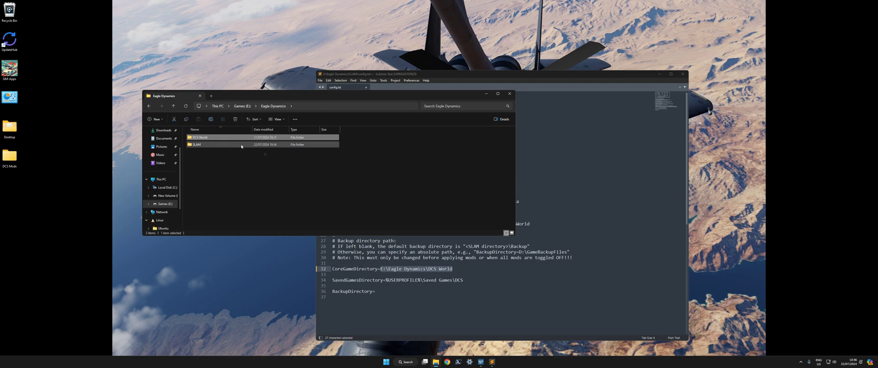
- Save config.txt and close Sublime Text
left_click(412, 292)
left_click(320, 80)
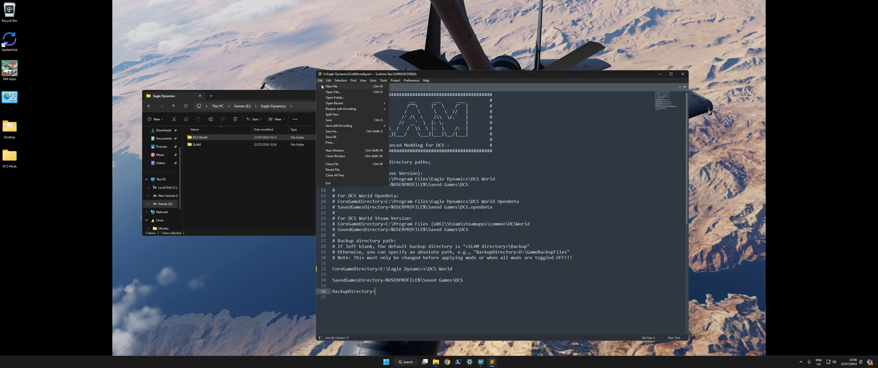
left_click(331, 121)
left_click(683, 74)
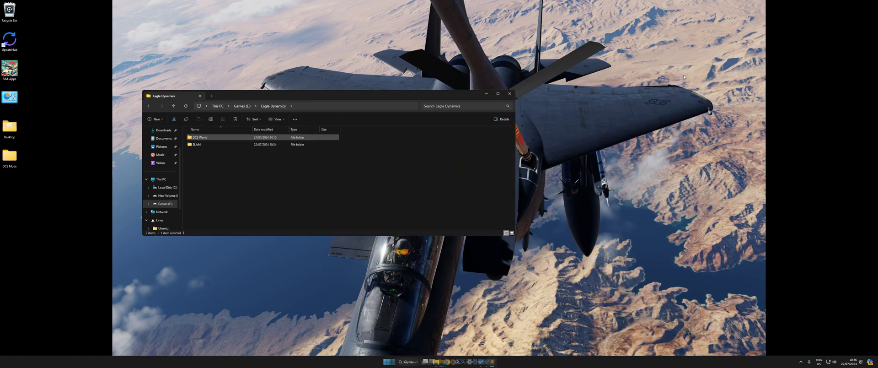
- Open SLAM's Games\DCS folder and inspect its Core Mods and Saved Games Mods subfolders
double_click(207, 145)
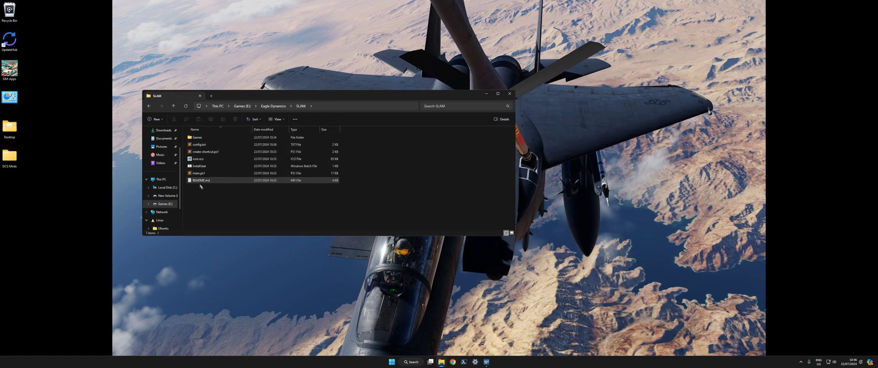
double_click(211, 138)
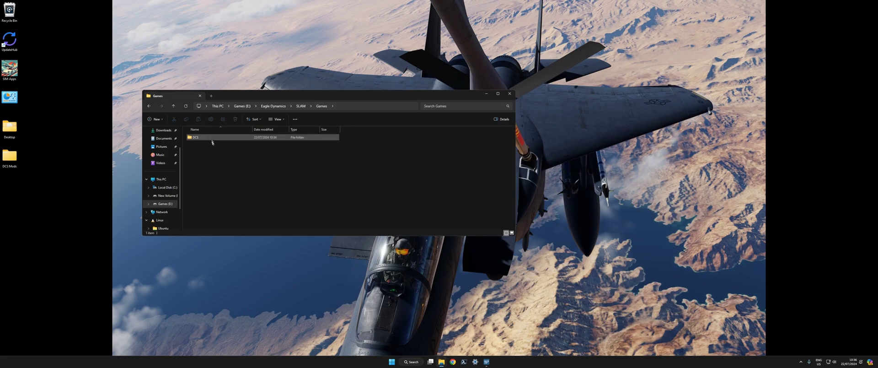
double_click(196, 137)
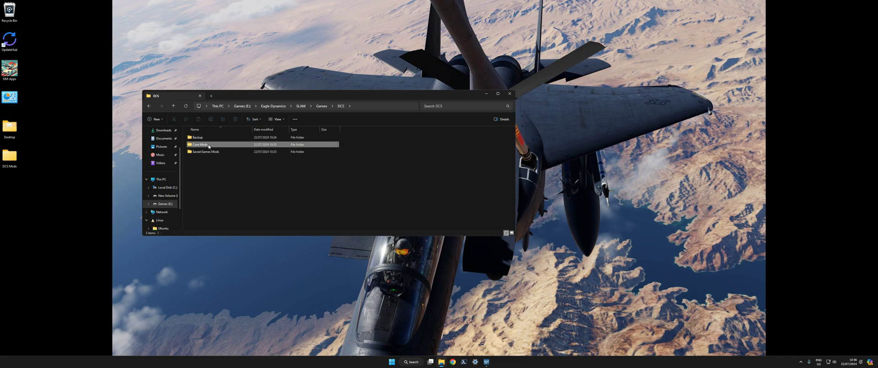
double_click(208, 144)
left_click(341, 106)
double_click(206, 152)
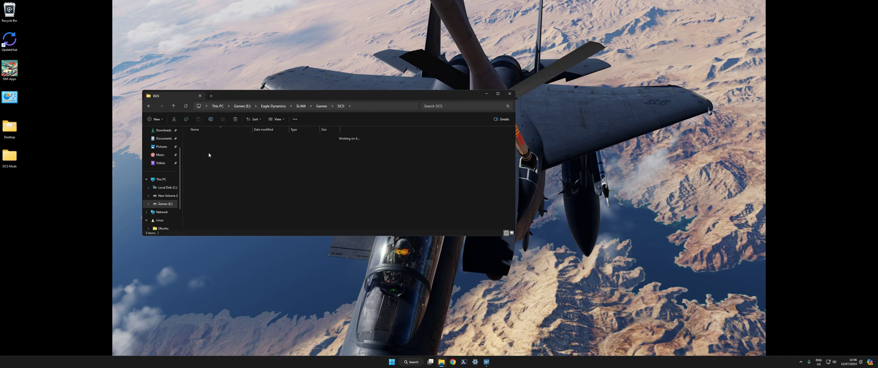
left_click(341, 106)
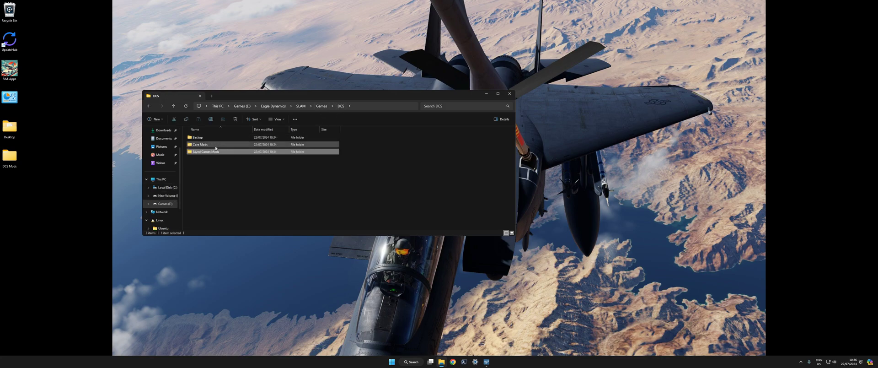
- Open SLAM's Core Mods folder and the desktop's DCS Mods\Mods Core folder in a separate window beside it
left_click(215, 148)
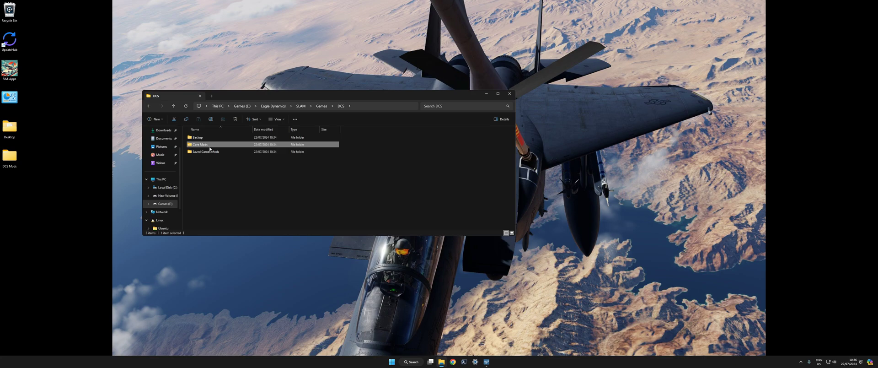
double_click(210, 148)
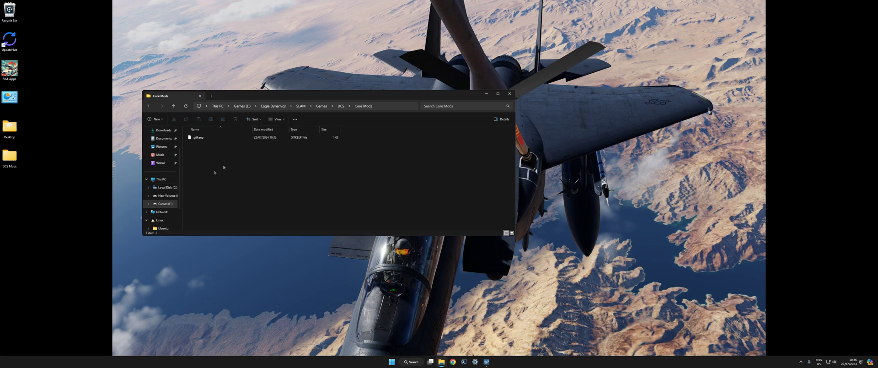
left_click(5, 164)
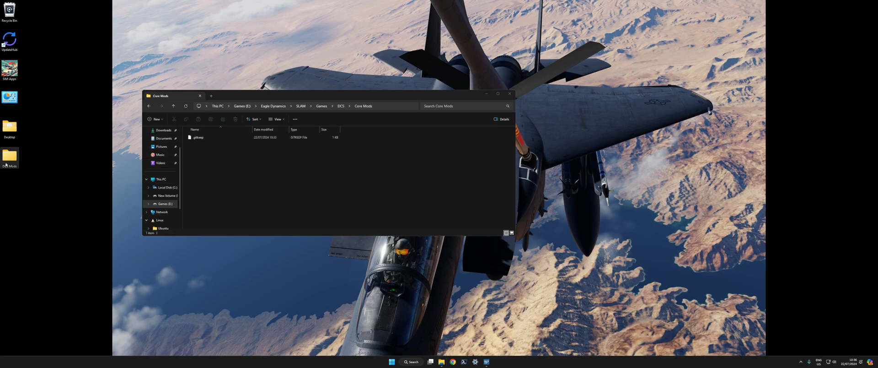
double_click(9, 158)
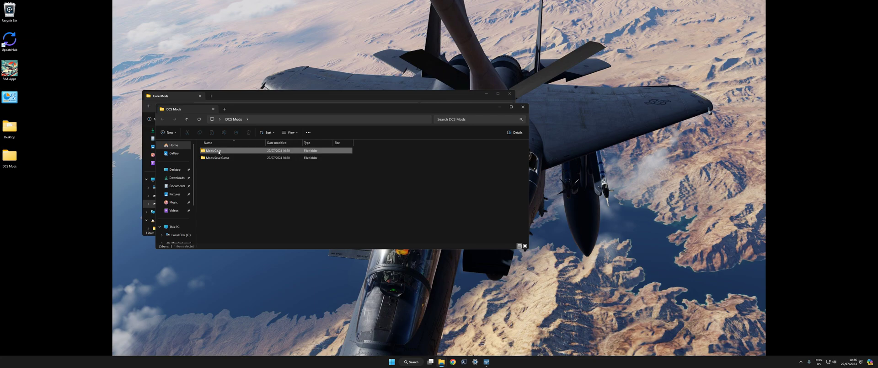
left_click_drag(252, 109, 425, 147)
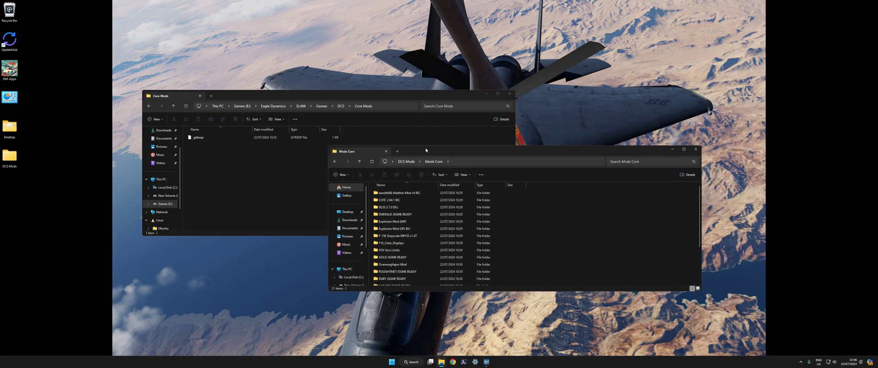
- Look through the mod folders in Mods Core, including the internal folder structure of the bandit648 Weather Mod
scroll(408, 216, "down", 3)
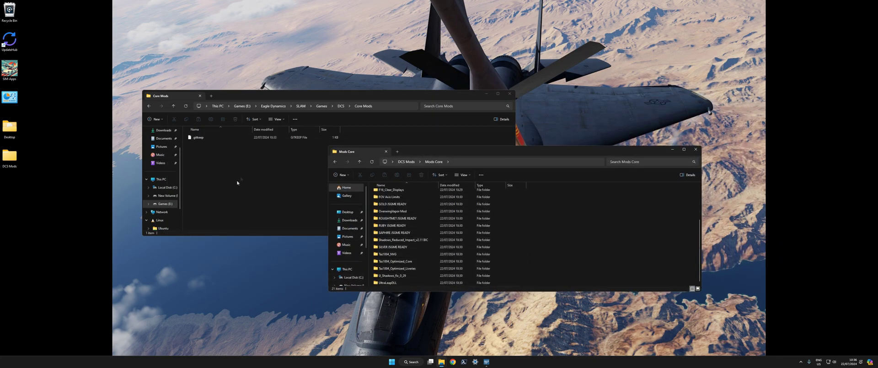
scroll(389, 254, "up", 3)
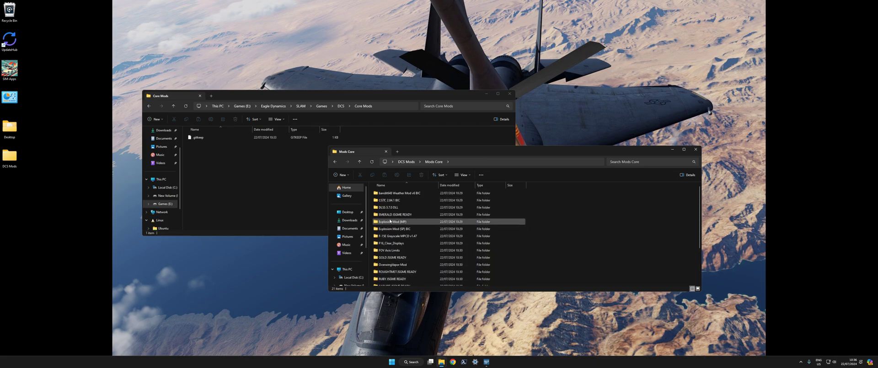
double_click(393, 193)
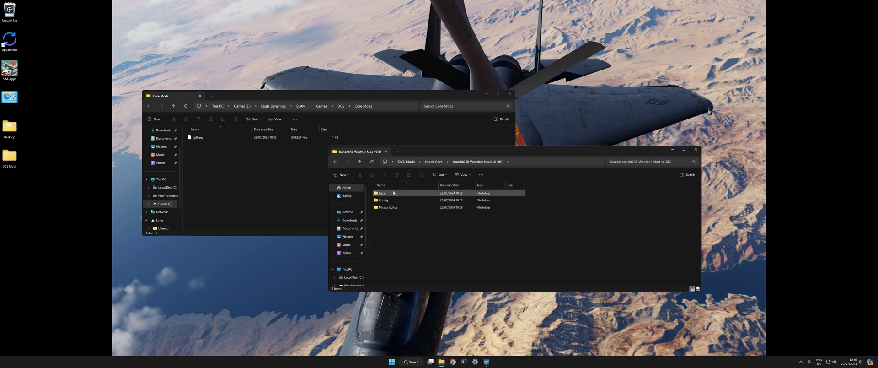
left_click(432, 161)
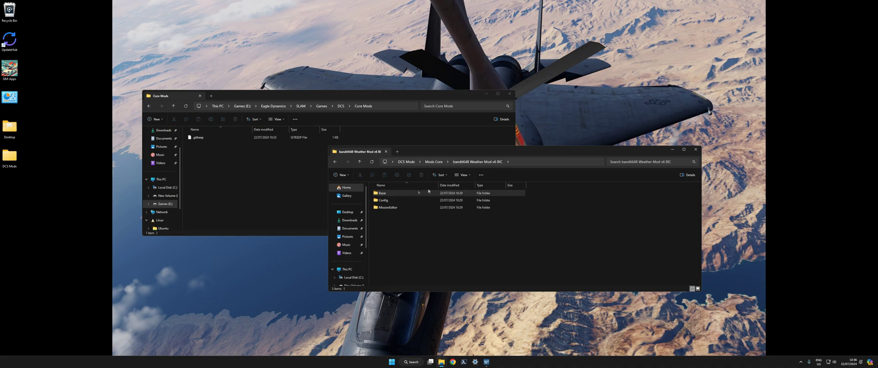
left_click(359, 161)
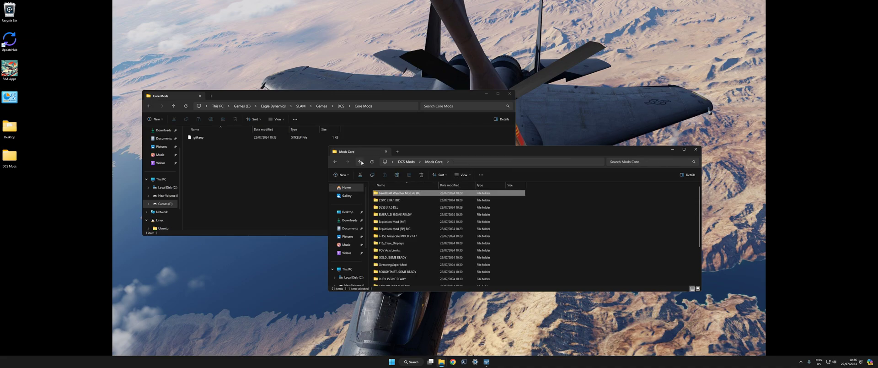
scroll(399, 275, "down", 3)
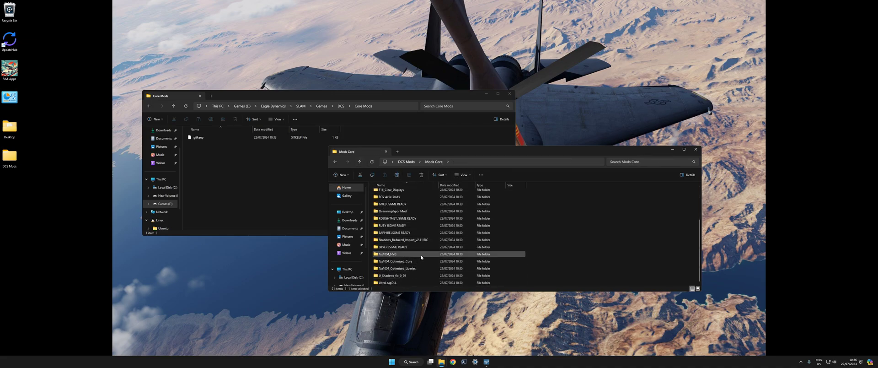
- Move all mod folders from the desktop's Mods Core folder into SLAM's Core Mods folder
key("ctrl+a")
key("ctrl+c")
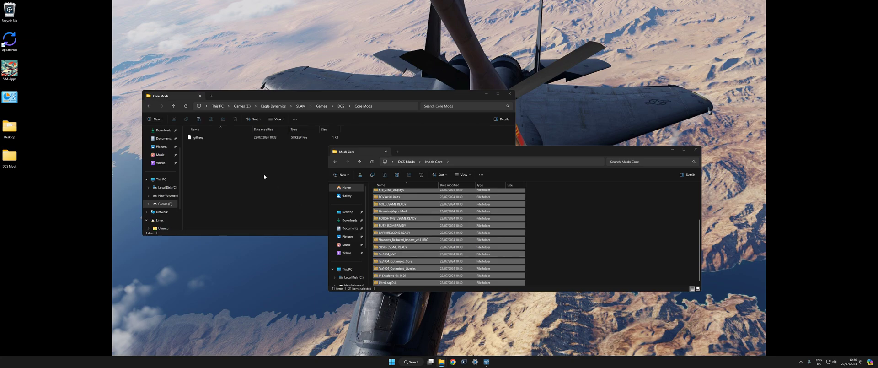
left_click(261, 159)
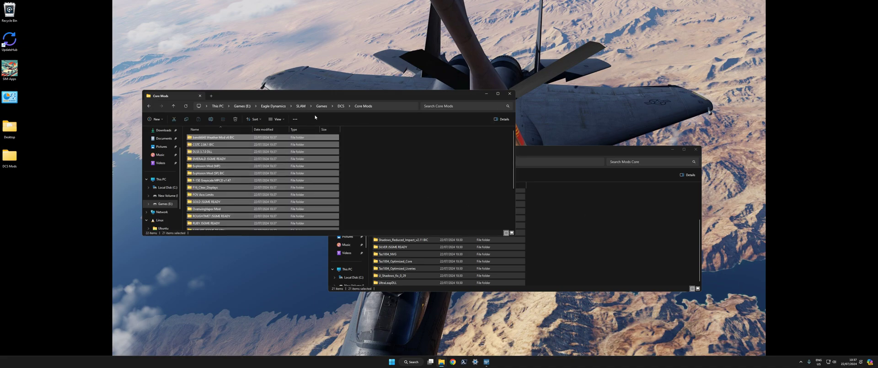
- Move all mod folders from DCS Mods\Mods Save Game into SLAM's Saved Games Mods folder
left_click(173, 106)
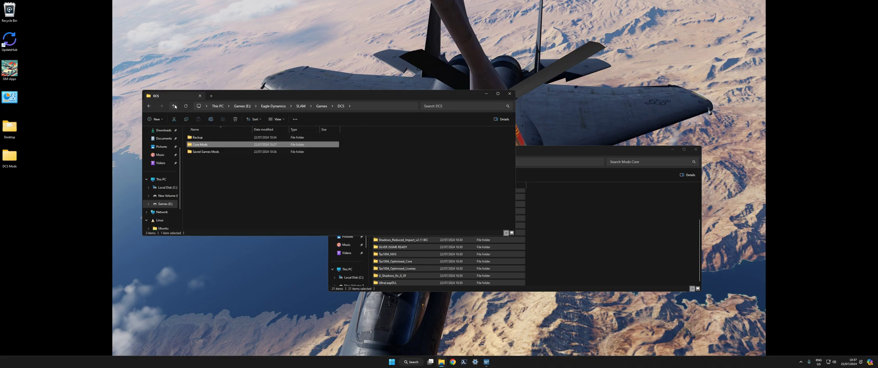
double_click(214, 151)
left_click(549, 263)
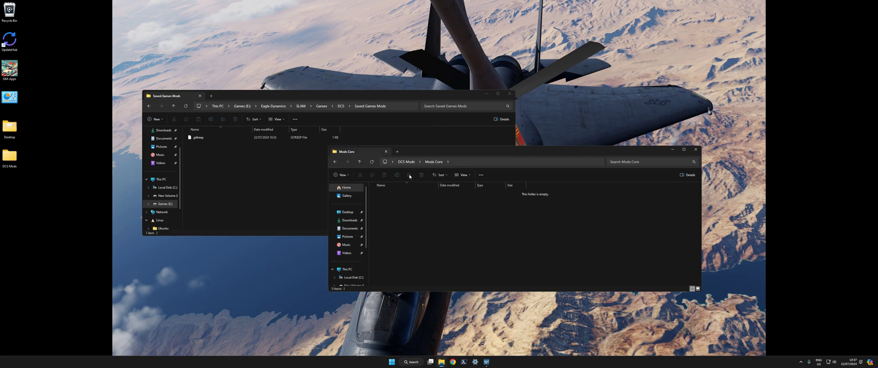
left_click(360, 161)
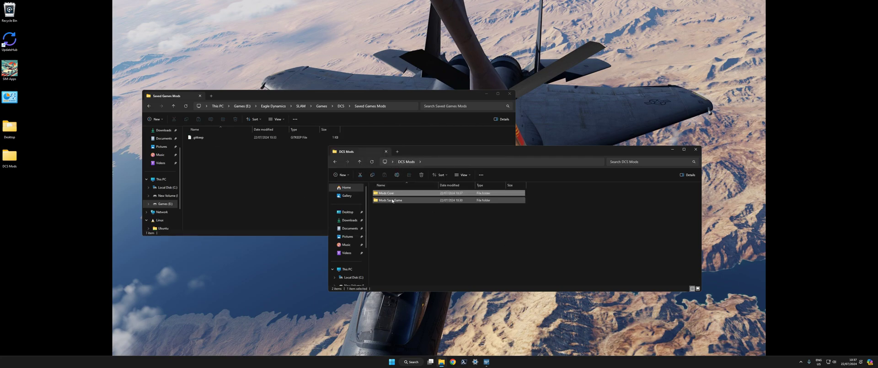
double_click(393, 201)
key("ctrl+a")
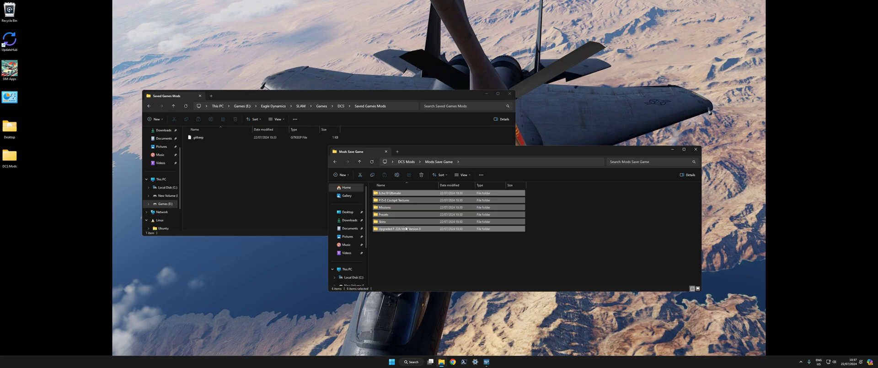
key("ctrl+c")
left_click(232, 186)
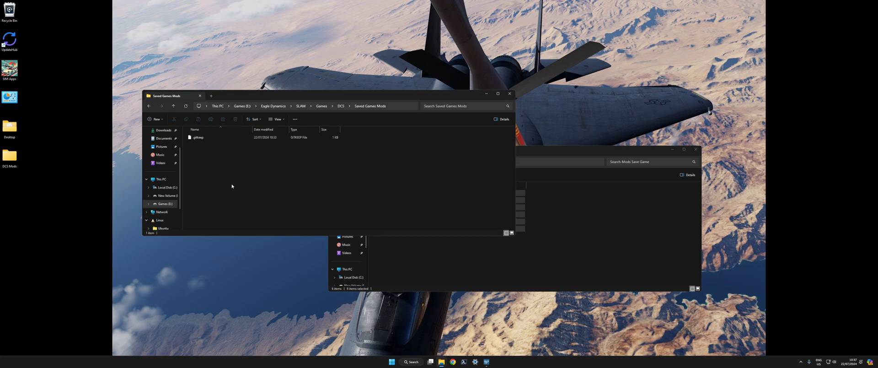
key("ctrl+v")
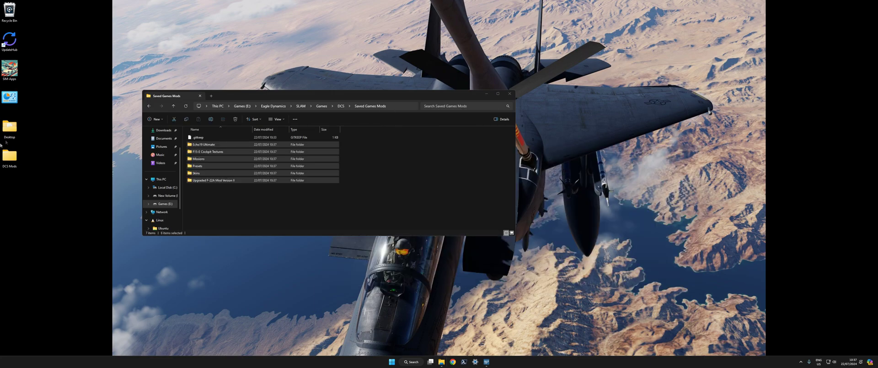
- Delete the DCS Mods folder from the desktop
left_click(5, 158)
right_click(6, 164)
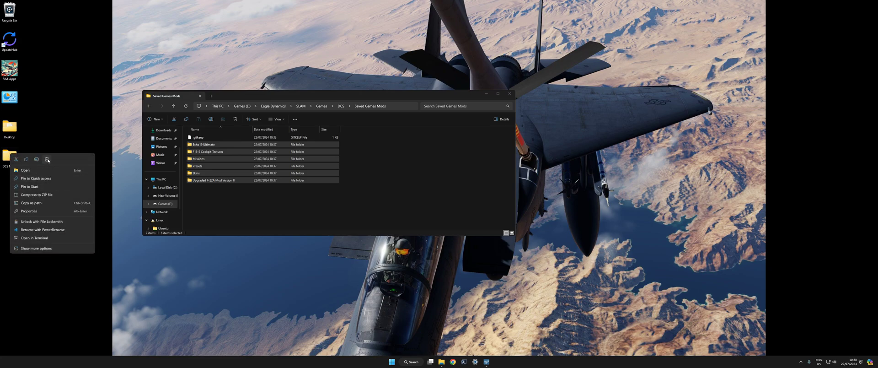
left_click(46, 159)
left_click(245, 214)
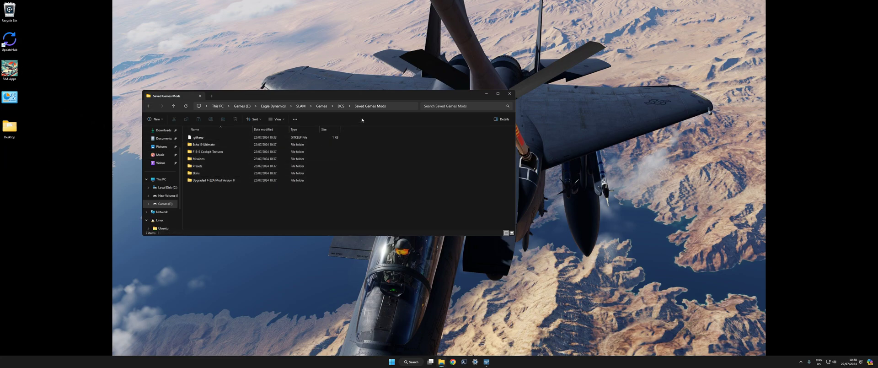
- Check the contents of SLAM's Core Mods and Backup folders under Games\DCS
left_click(341, 106)
double_click(206, 145)
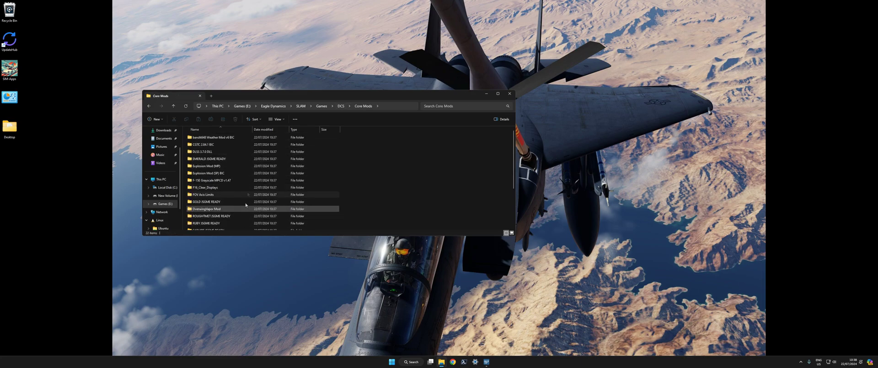
scroll(293, 192, "down", 3)
key("alt+Up")
double_click(206, 138)
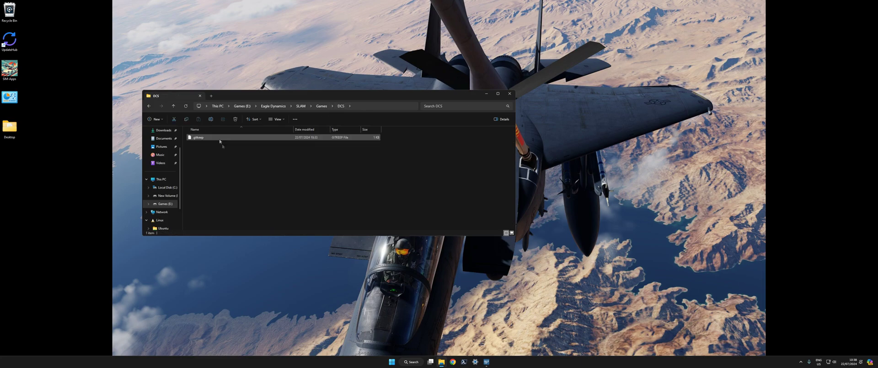
left_click(322, 106)
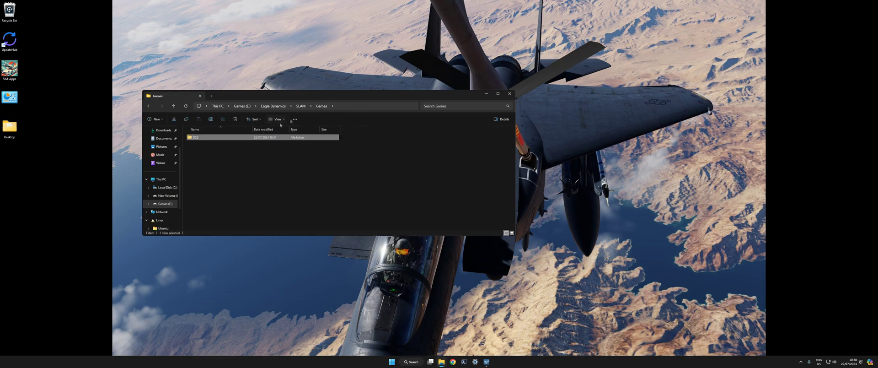
- Run install.bat from the SLAM folder despite the SmartScreen block, and dismiss the console once the script finishes
left_click(301, 106)
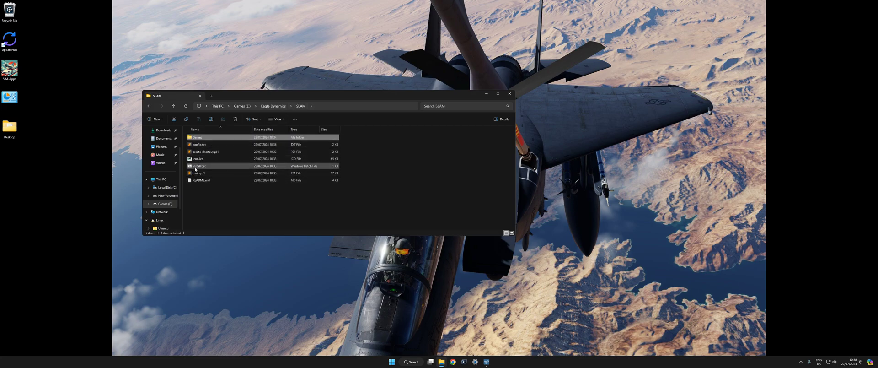
left_click(195, 168)
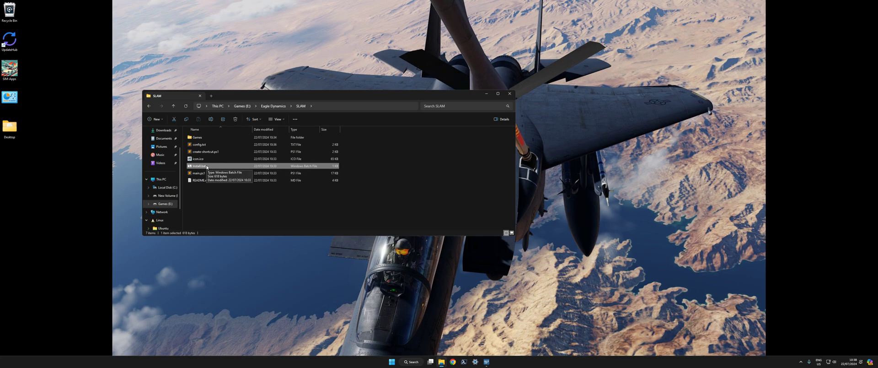
double_click(210, 168)
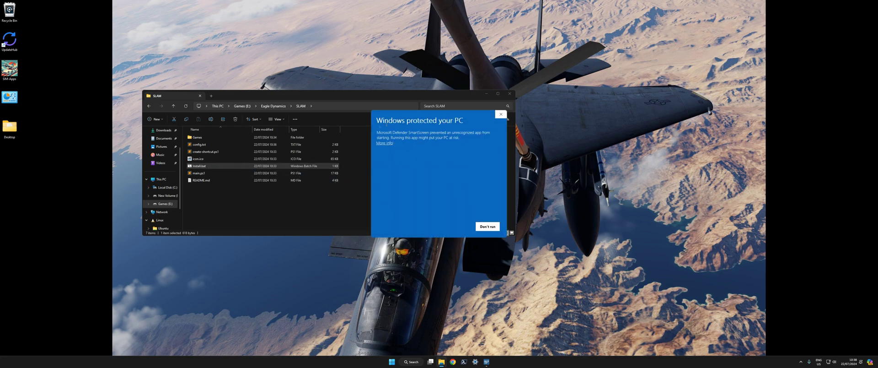
left_click(384, 144)
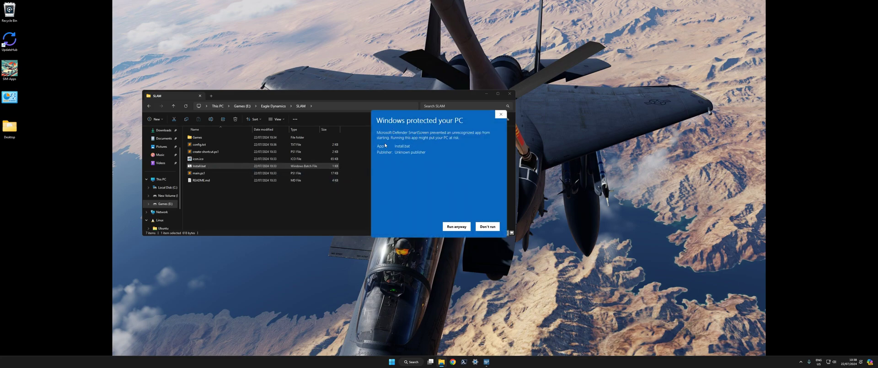
left_click(459, 228)
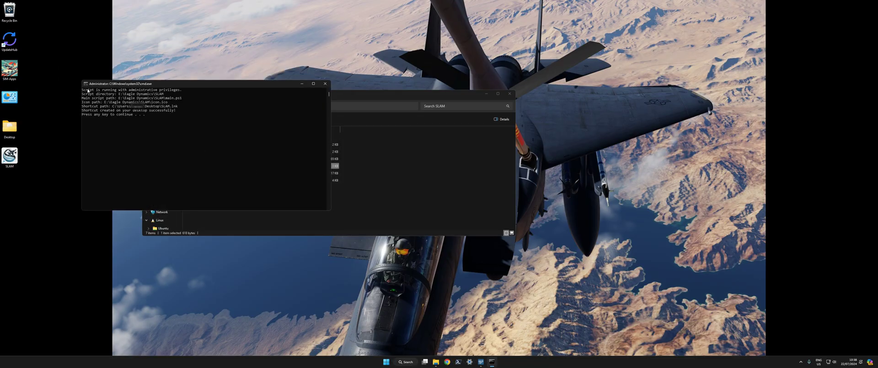
left_click(106, 118)
key("Return")
key("Return")
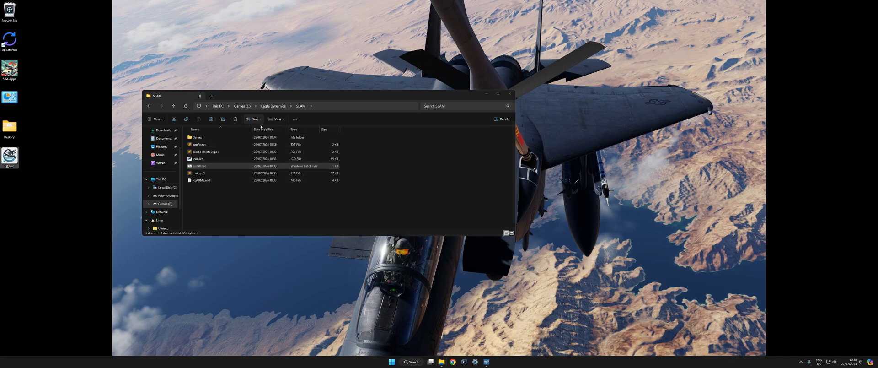
- Open SLAM's Games\DCS\Backup folder, then reposition and narrow its window to leave room for SLAM
double_click(197, 138)
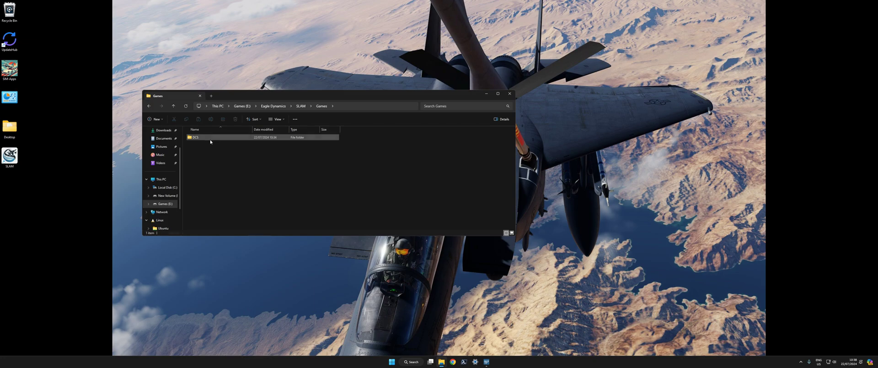
double_click(210, 139)
double_click(208, 137)
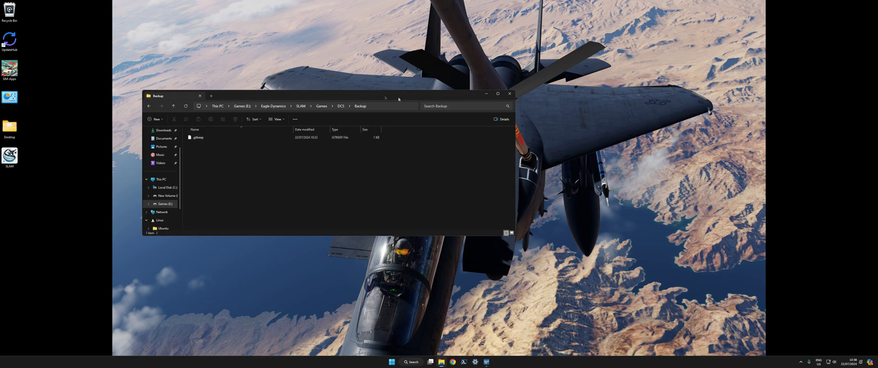
left_click_drag(398, 98, 589, 88)
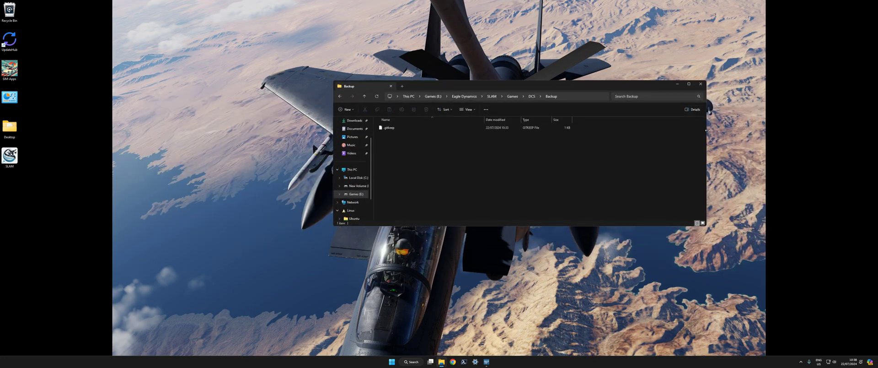
left_click_drag(707, 130, 606, 191)
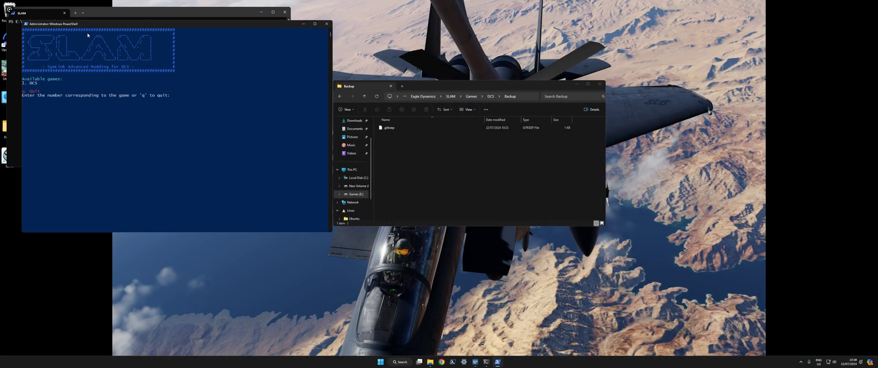
- Display Task Manager's performance graph for Disk 2 (E:) beside the SLAM window, with the Backup folder window below it
mouse_move(95, 25)
left_mouse_down()
mouse_move(117, 62)
mouse_move(90, 16)
left_mouse_up()
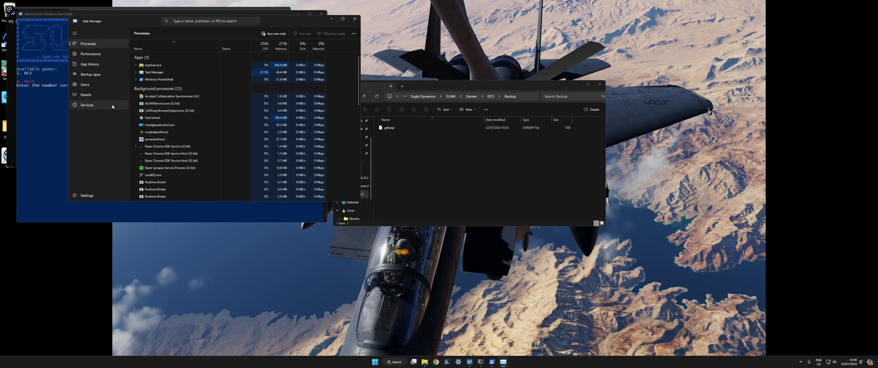
left_click(90, 53)
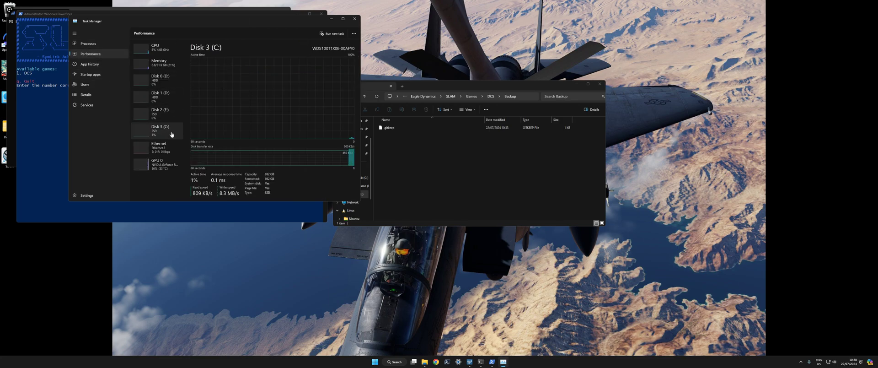
left_click(167, 112)
left_click_drag(167, 24, 438, 26)
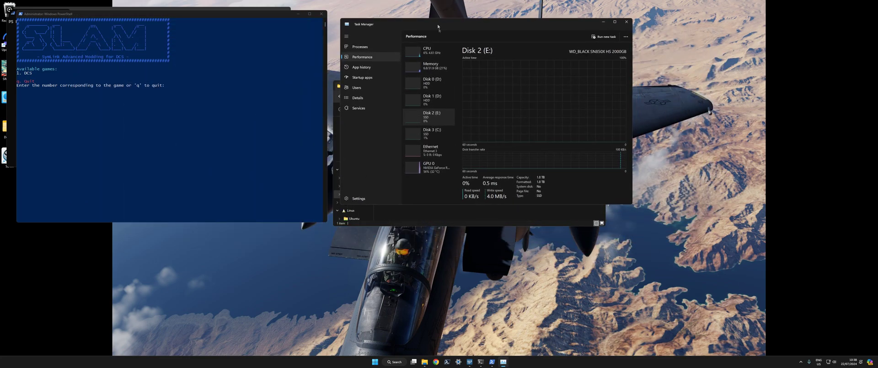
left_click(427, 216)
left_click_drag(418, 91, 436, 207)
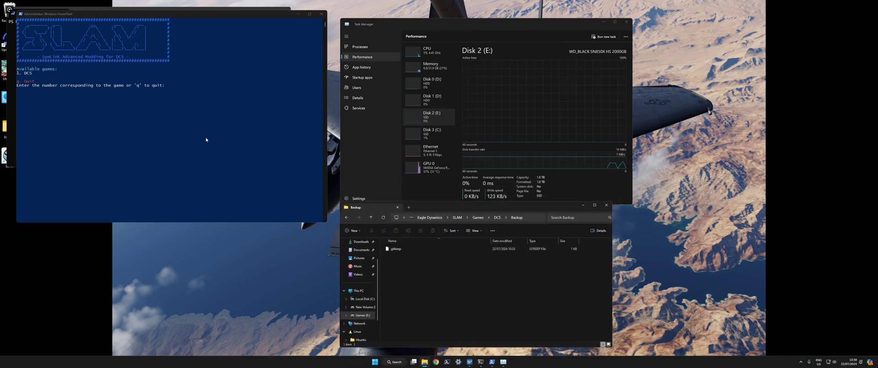
- Select DCS as the game in SLAM and open its Core Mods directory listing
left_click(175, 132)
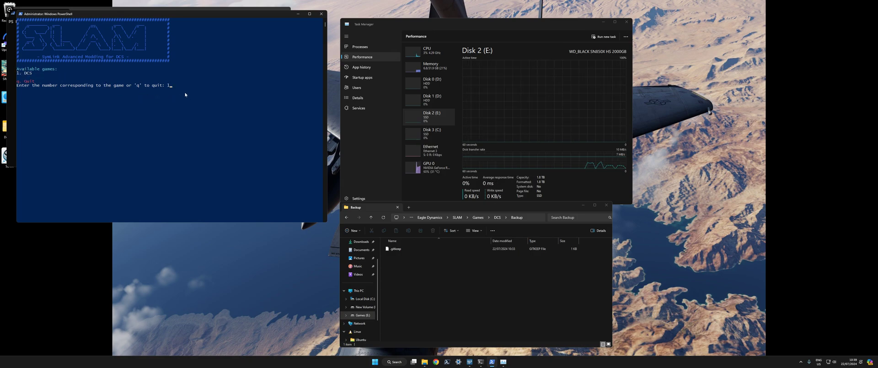
key("Return")
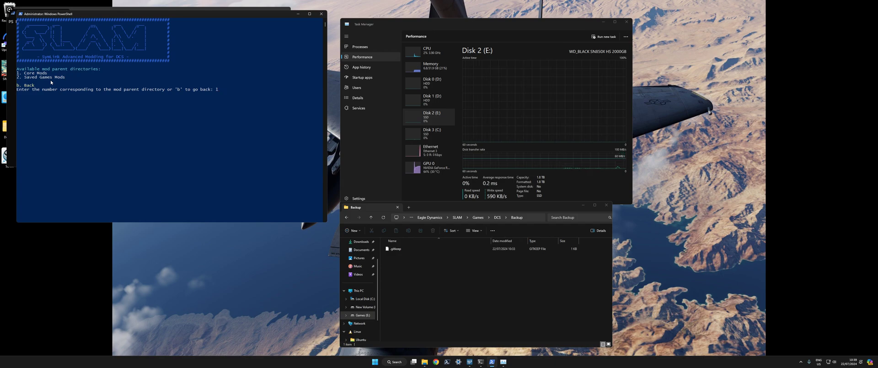
type("1")
key("Return")
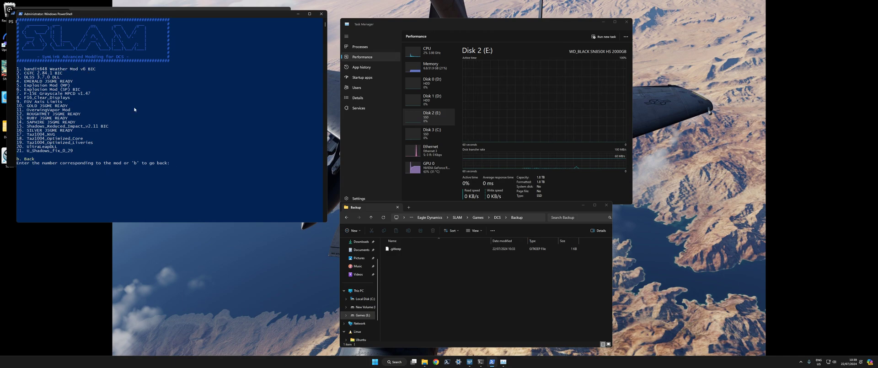
- Install mod 2, CGTC 2.84.1 BIC, and return to the mod selection menu
type("2")
key("Return")
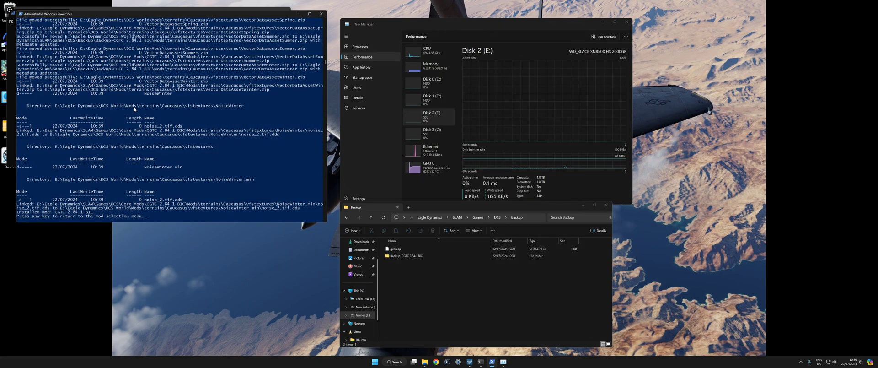
key("Return")
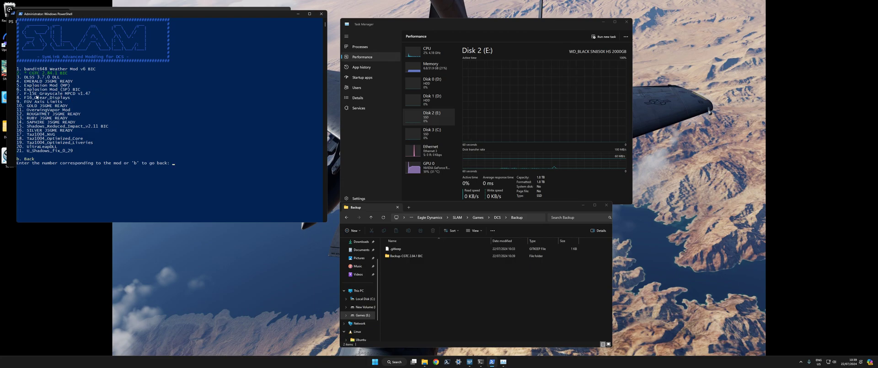
- Install mod 7, F-15E Grayscale MPCD v1.47, and return to the mod selection menu
type("7")
key("Return")
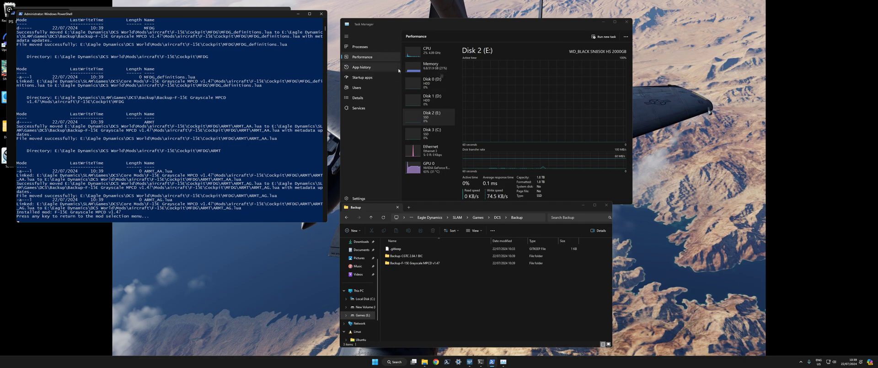
left_click(230, 122)
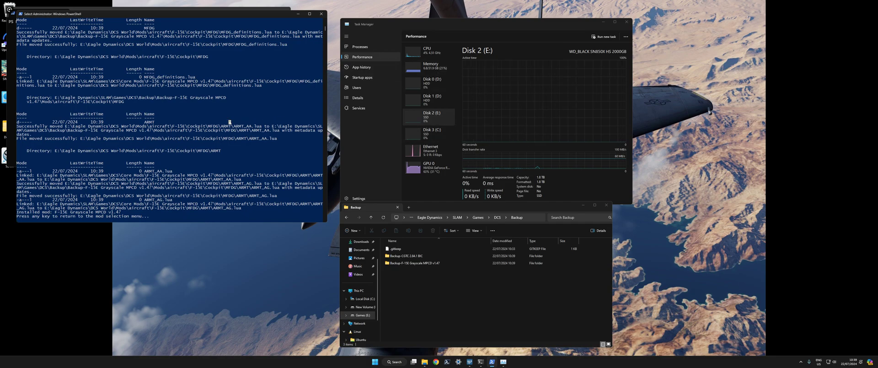
key("Escape")
key("Return")
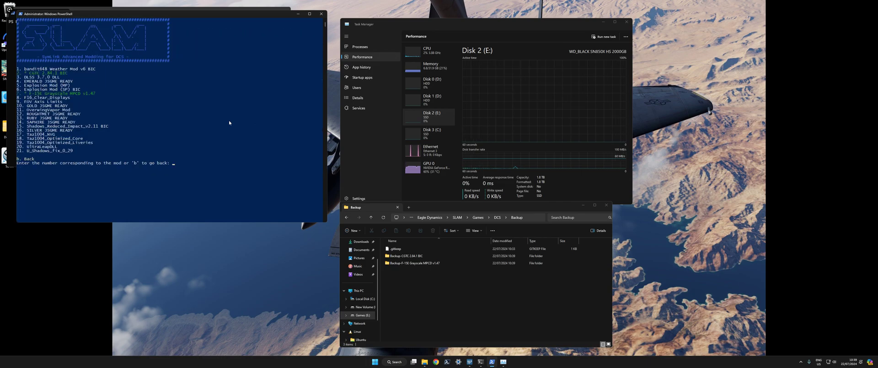
- Install mod 8, F16_Clear_Displays, and return to the mod selection menu
type("8")
key("Return")
key("Return")
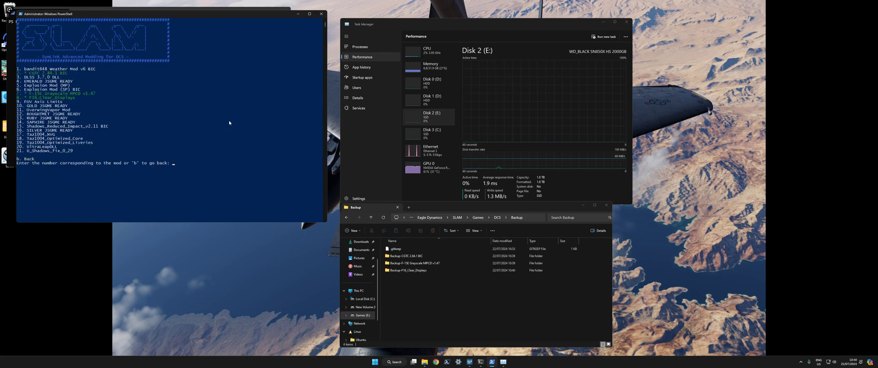
- Install mod 11, OverwingVapor Mod, and mod 17, Taz1004_NVG, returning to the mod selection menu after each
type("11")
key("Return")
key("Return")
type("17")
key("Return")
key("Return")
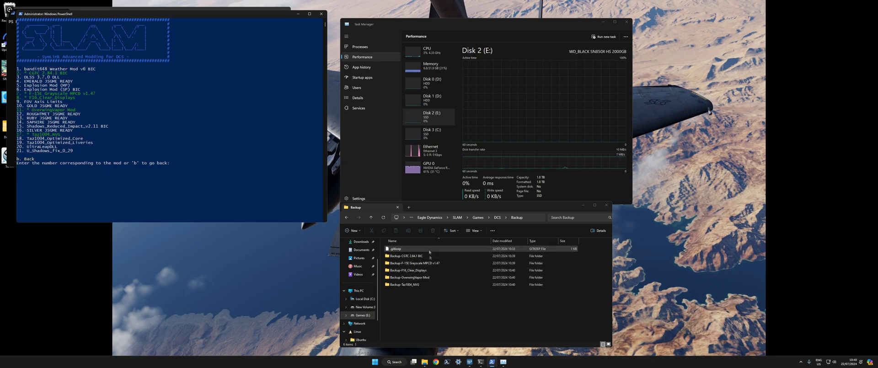
- Go from the Backup folder up to the DCS folder and open its Core Mods folder
right_click(403, 257)
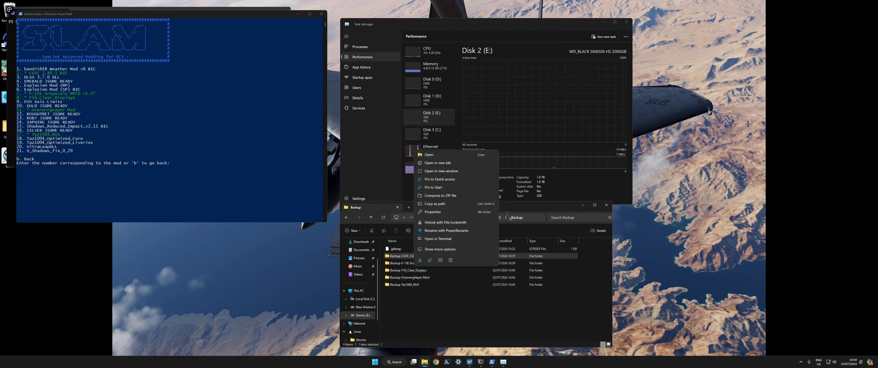
left_click(507, 208)
left_click(498, 217)
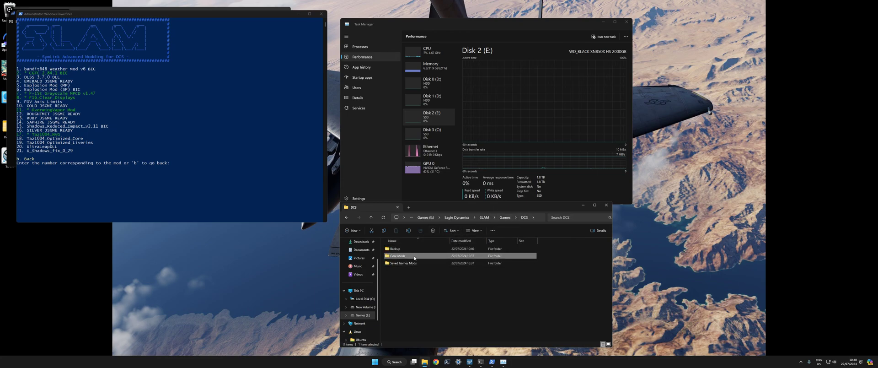
double_click(453, 255)
scroll(461, 319, "down", 3)
- Check the size of the Taz1004_Optimized_Core folder in its properties, and close the properties window
left_click(462, 319)
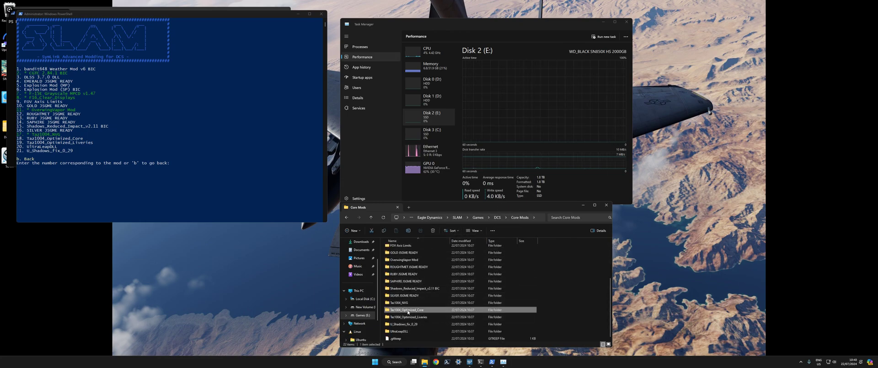
right_click(462, 319)
left_click(395, 320)
right_click(395, 320)
right_click(395, 319)
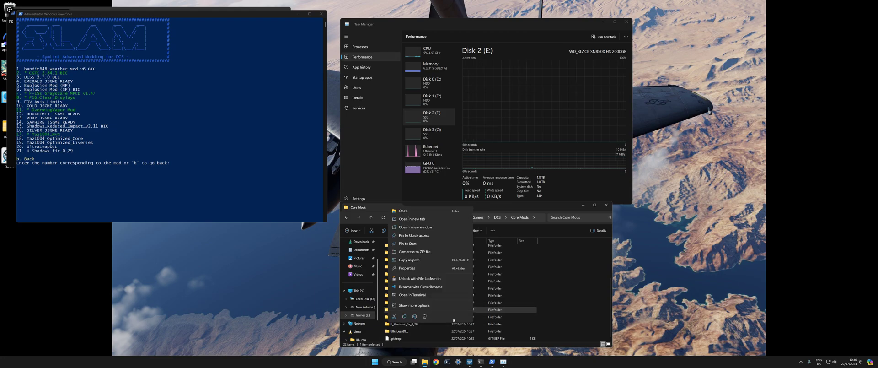
left_click(406, 306)
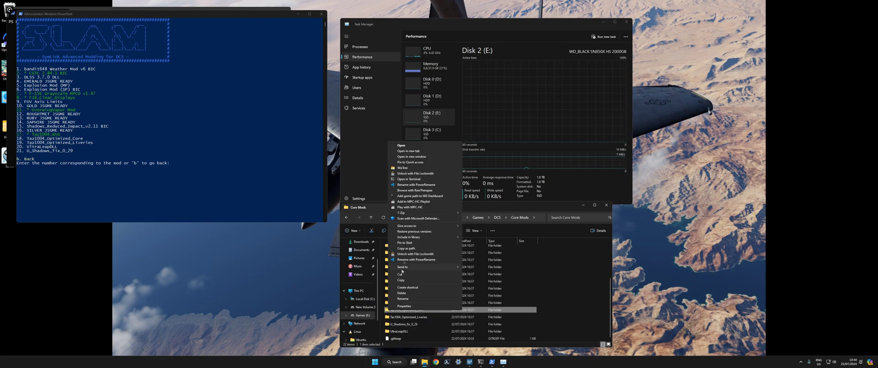
left_click(442, 306)
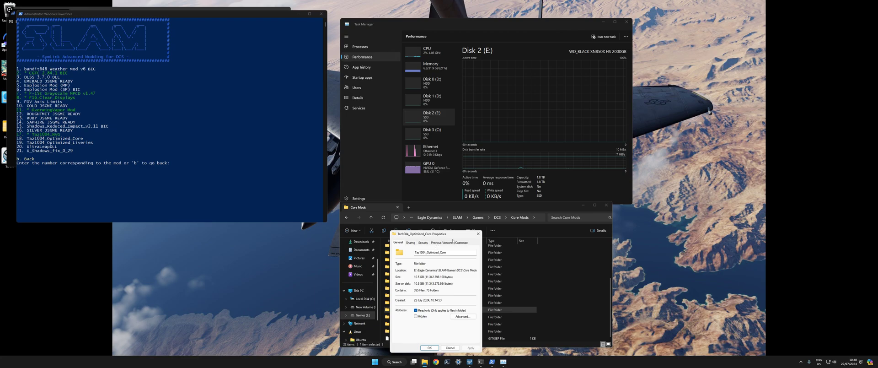
left_click_drag(452, 239, 494, 233)
left_click(519, 228)
- Check the size of the Taz1004_Optimized_Liveries folder in its properties, and close the properties window
left_click(417, 317)
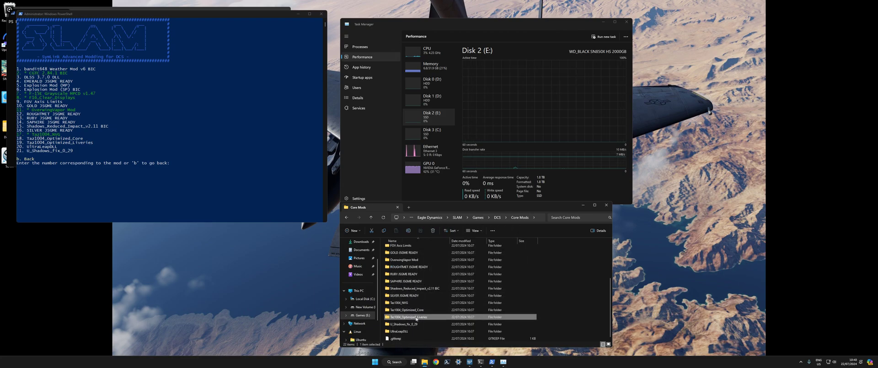
right_click(417, 317)
left_click(446, 275)
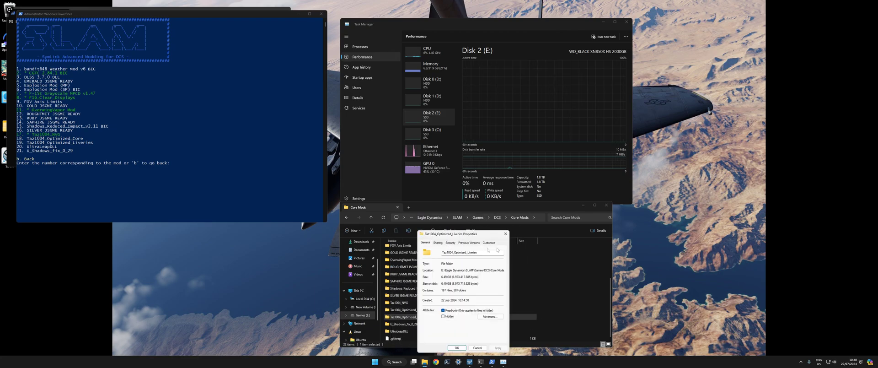
left_click(505, 234)
key("Up")
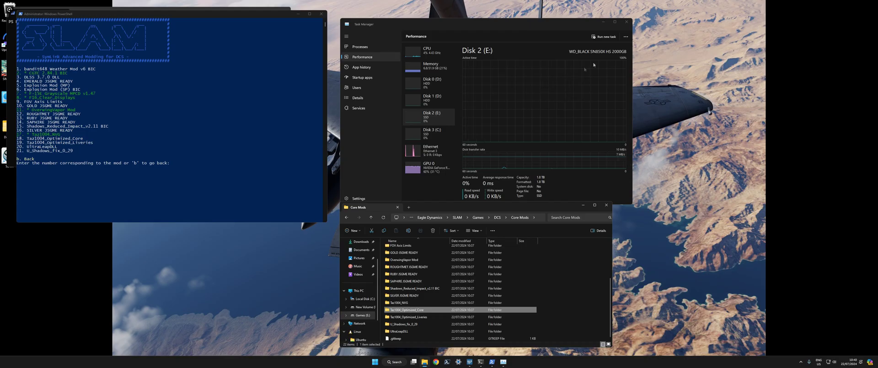
- Install mod 18, Taz1004_Optimized_Core, in SLAM, return to the mod selection menu and uninstall the same mod
left_click(175, 133)
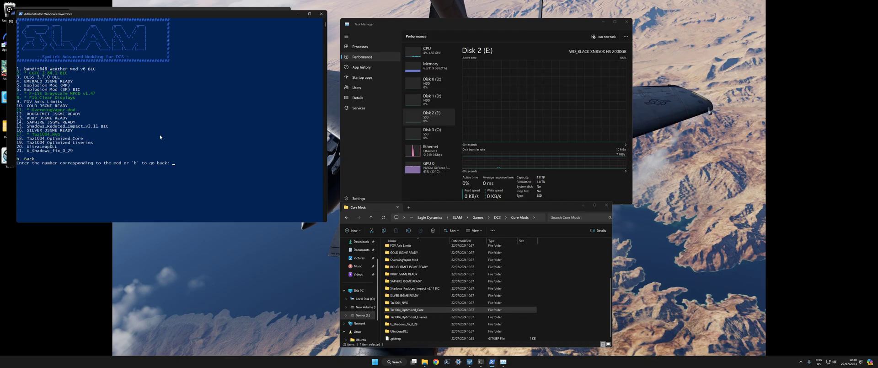
type("18")
key("Return")
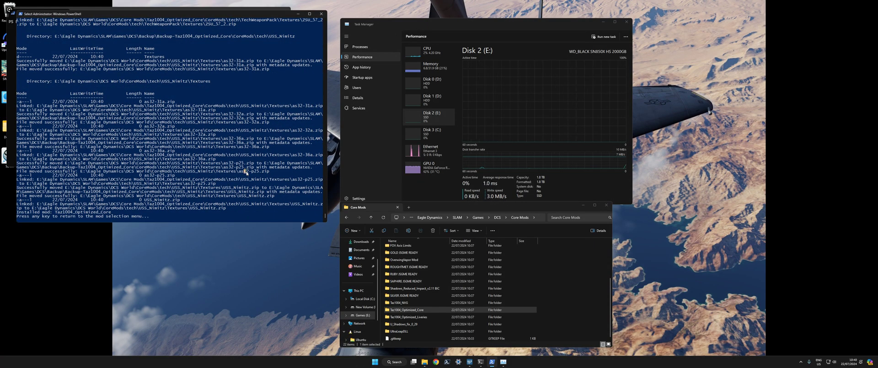
key("Escape")
key("Return")
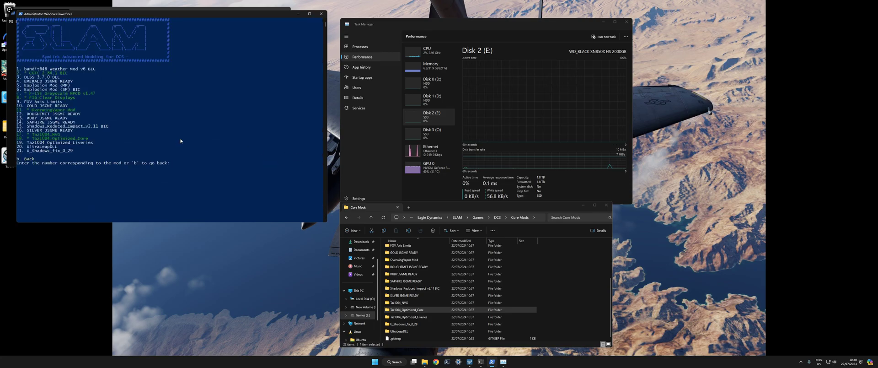
key("Return")
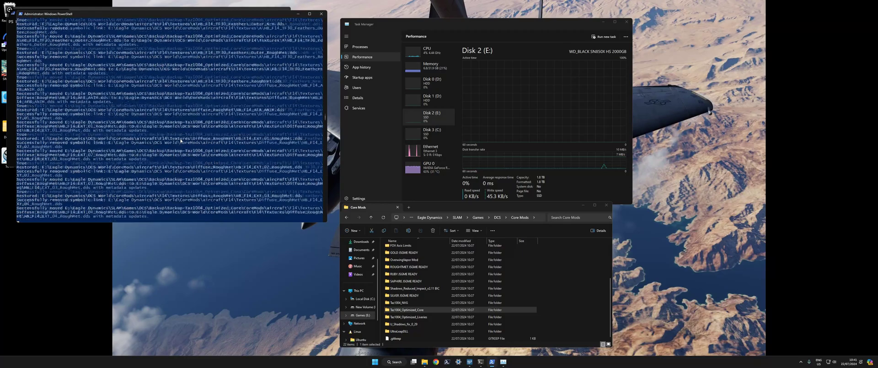
- Go up to the DCS folder in the file window and open its Backup folder
left_click(541, 217)
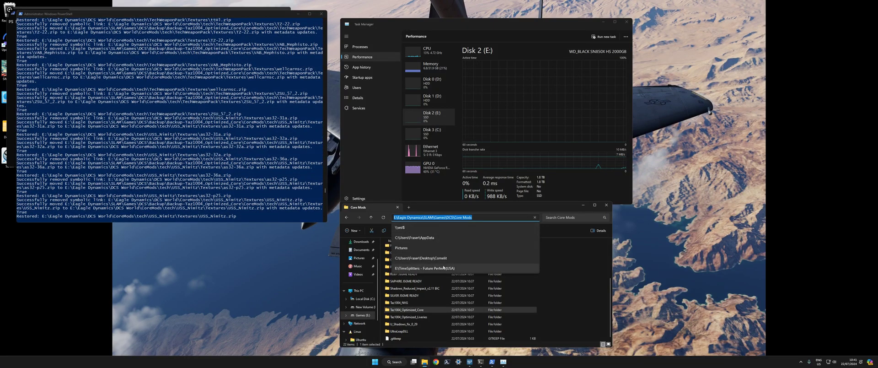
key("Escape")
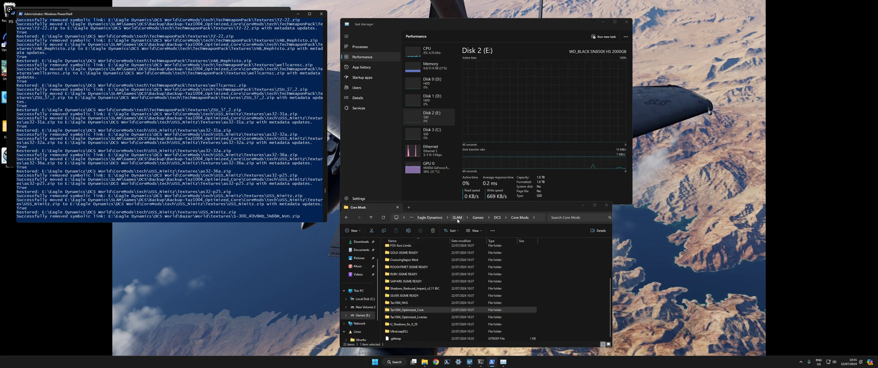
left_click(478, 217)
double_click(398, 249)
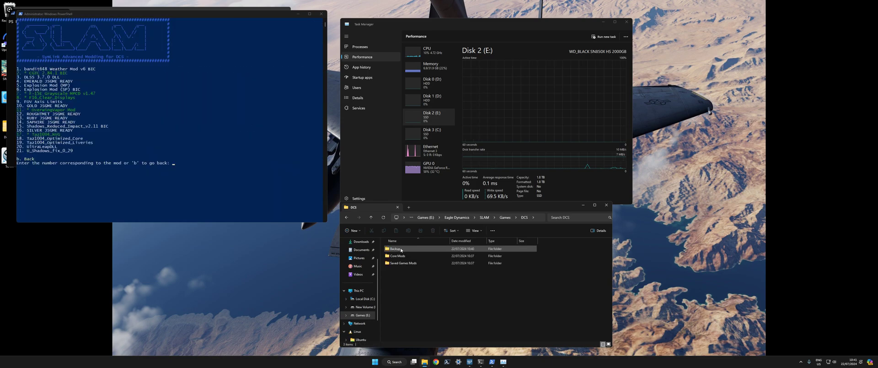
double_click(398, 248)
- Leave the Core Mods list in SLAM, choose DCS again and open its Saved Games Mods directory listing
left_click(204, 143)
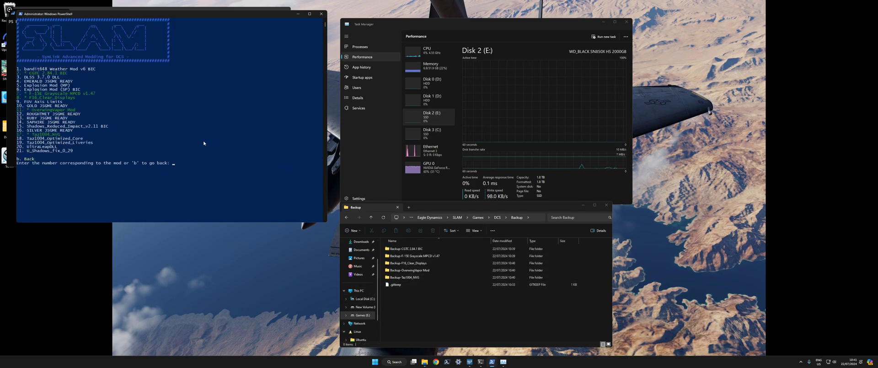
type("b")
key("Return")
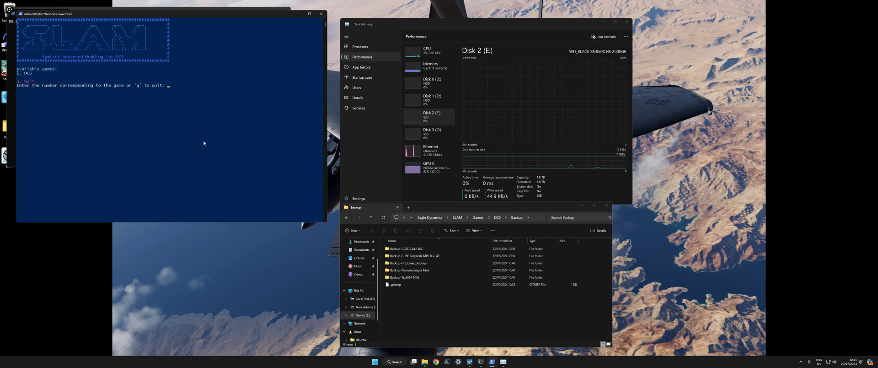
type("1")
key("Return")
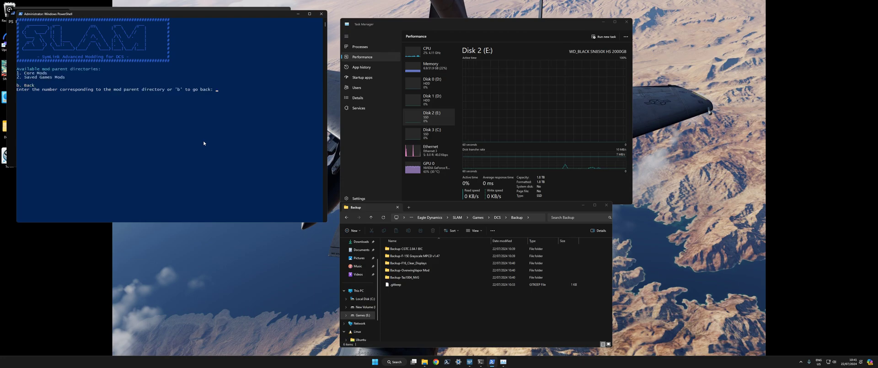
type("2")
key("Return")
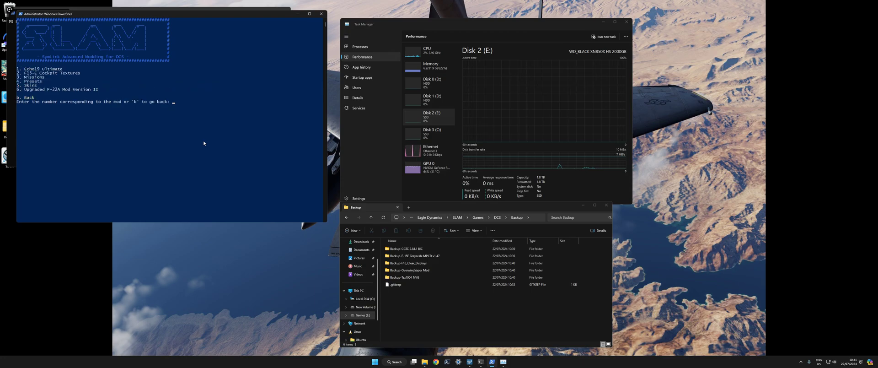
- Install saved-games mods 1, Echo19 Ultimate, and 2, F15-E Cockpit Textures
type("1")
key("Return")
key("Return")
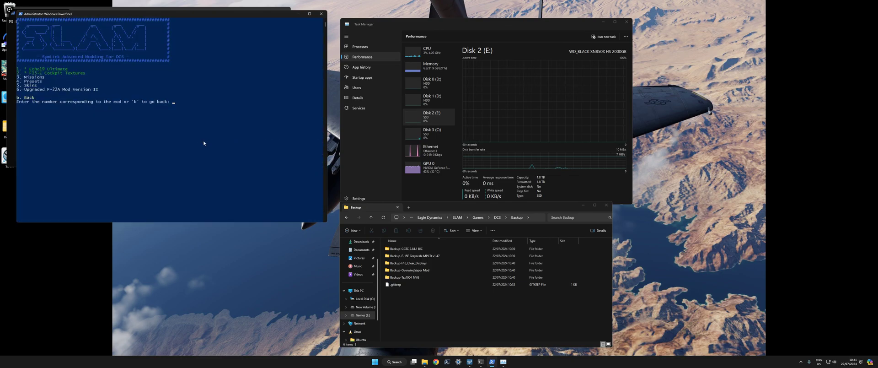
- Install saved-games mods 3, Missions, 4, Presets, and 5, Skins
key("Return")
type("4")
key("Return")
type("5")
key("Return")
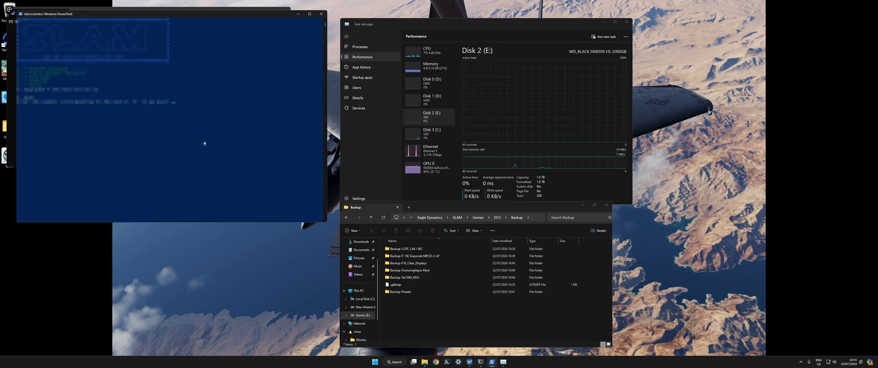
key("Return")
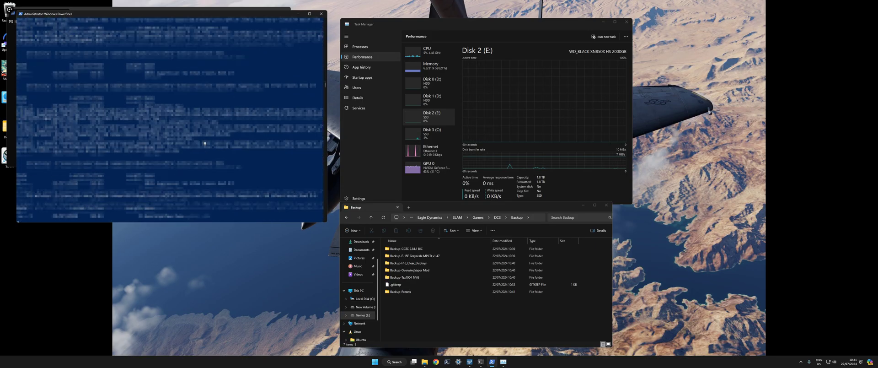